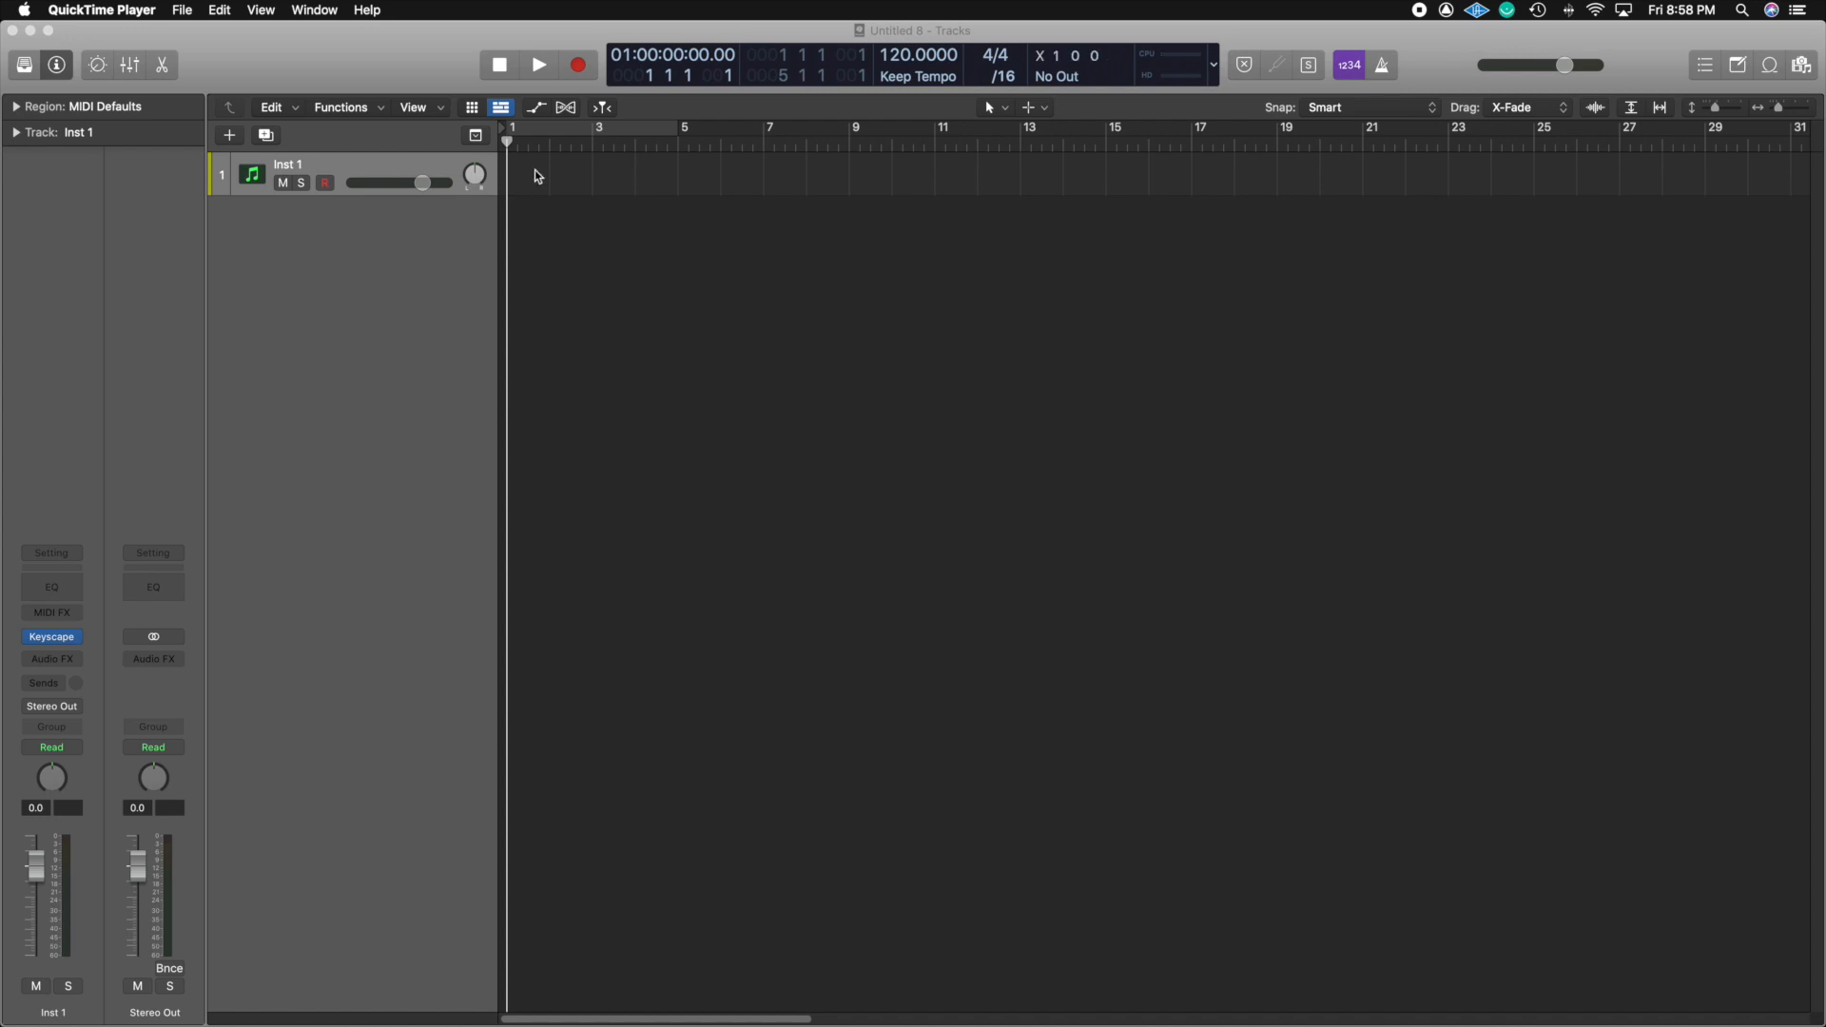
Show automation on the Inst 1 track, enlarge the track's height, and create a volume automation line at 0.0 dB
click(539, 110)
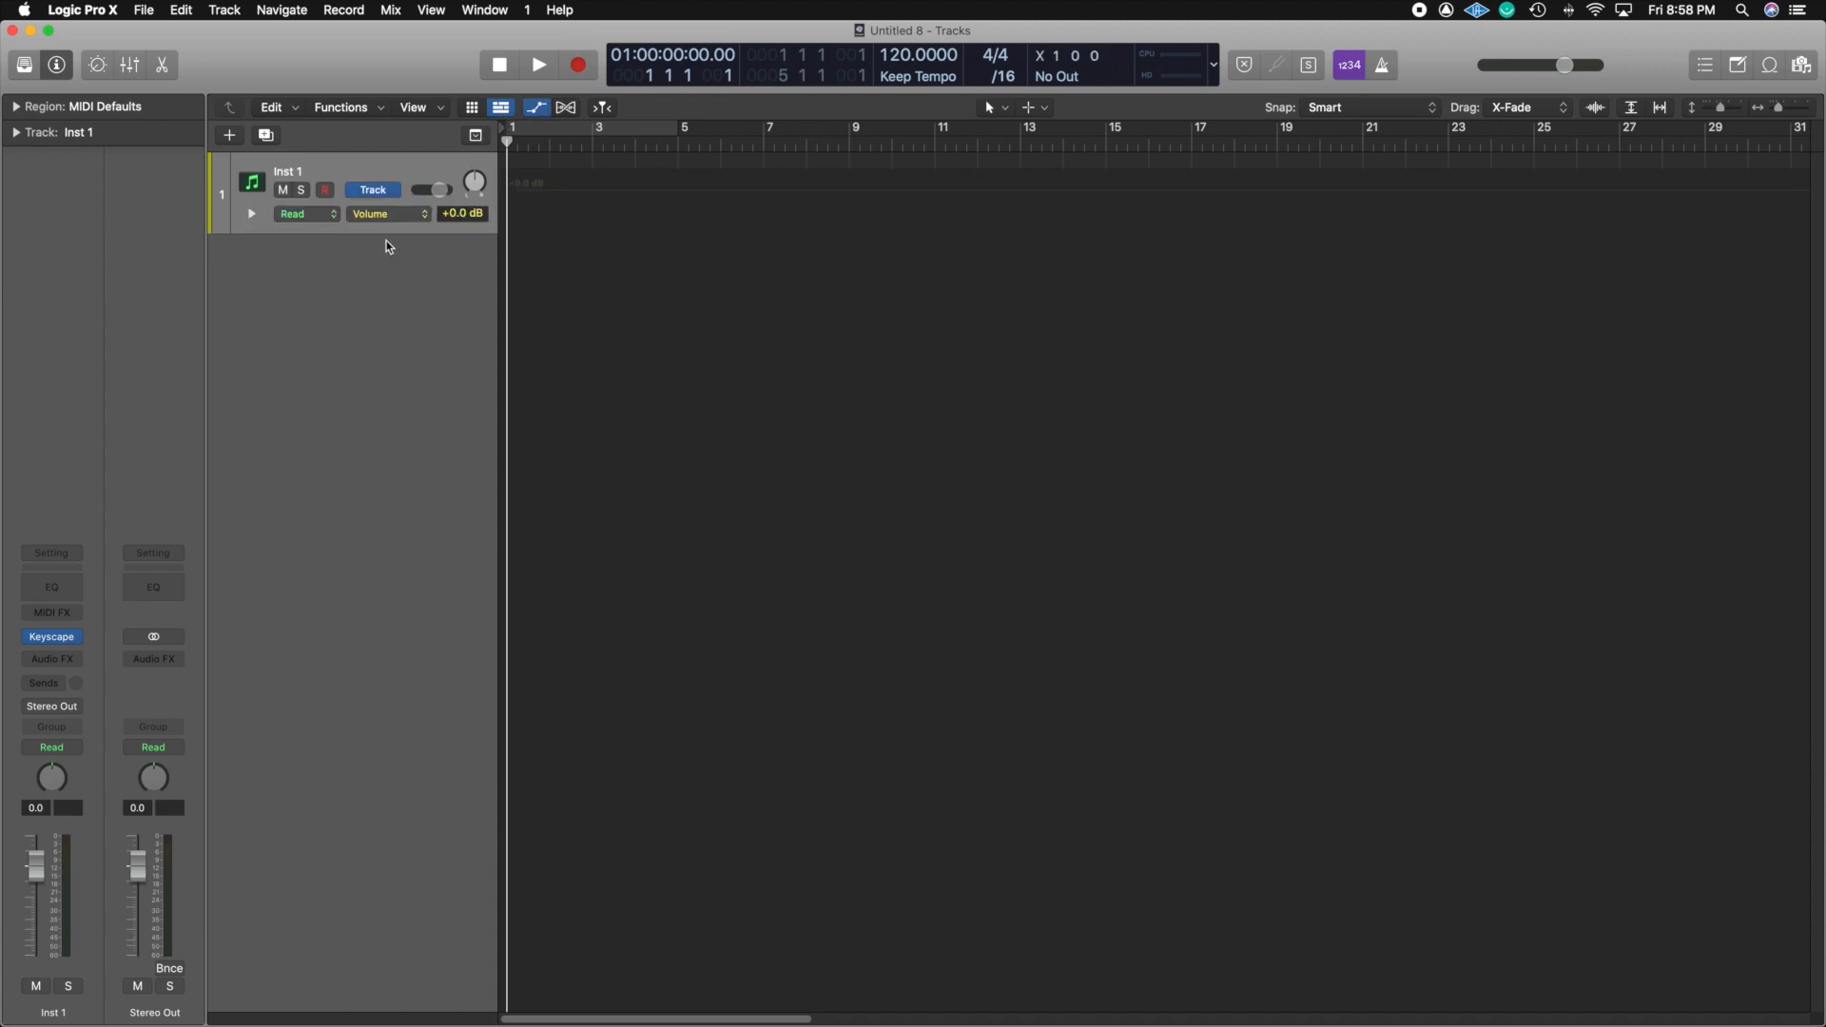
drag(387, 233, 401, 473)
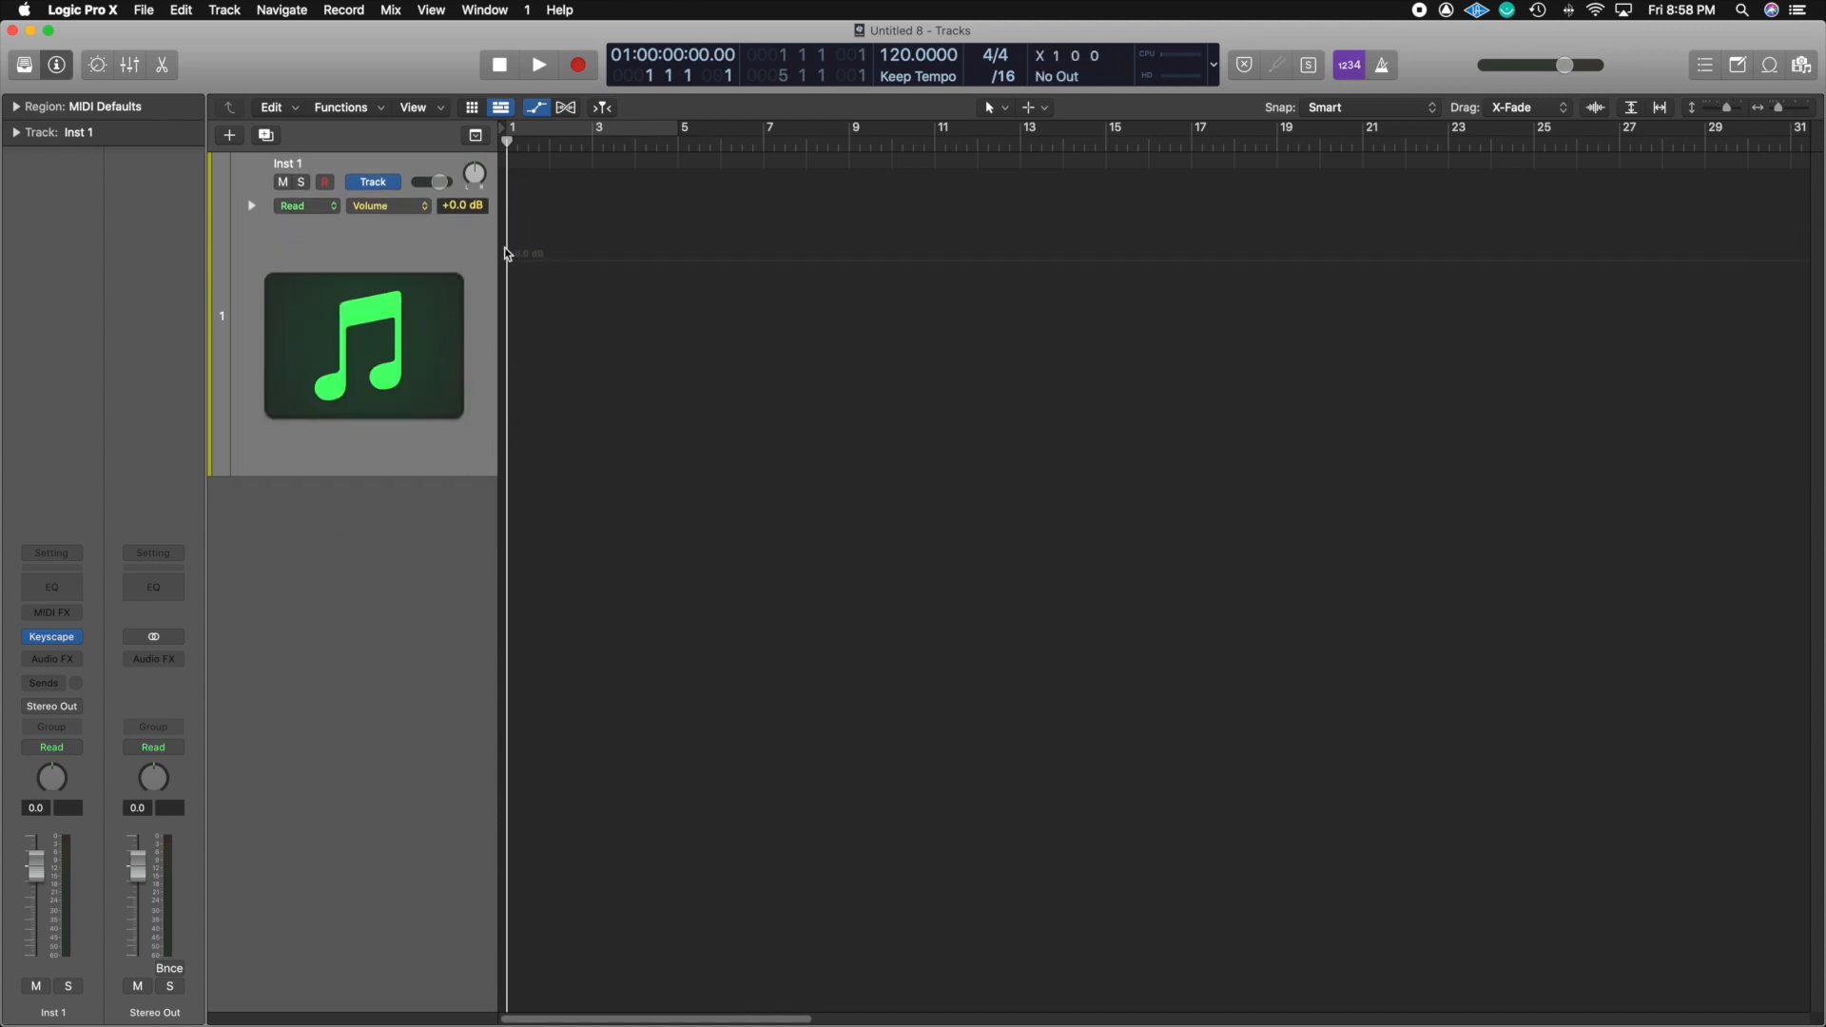
click(581, 263)
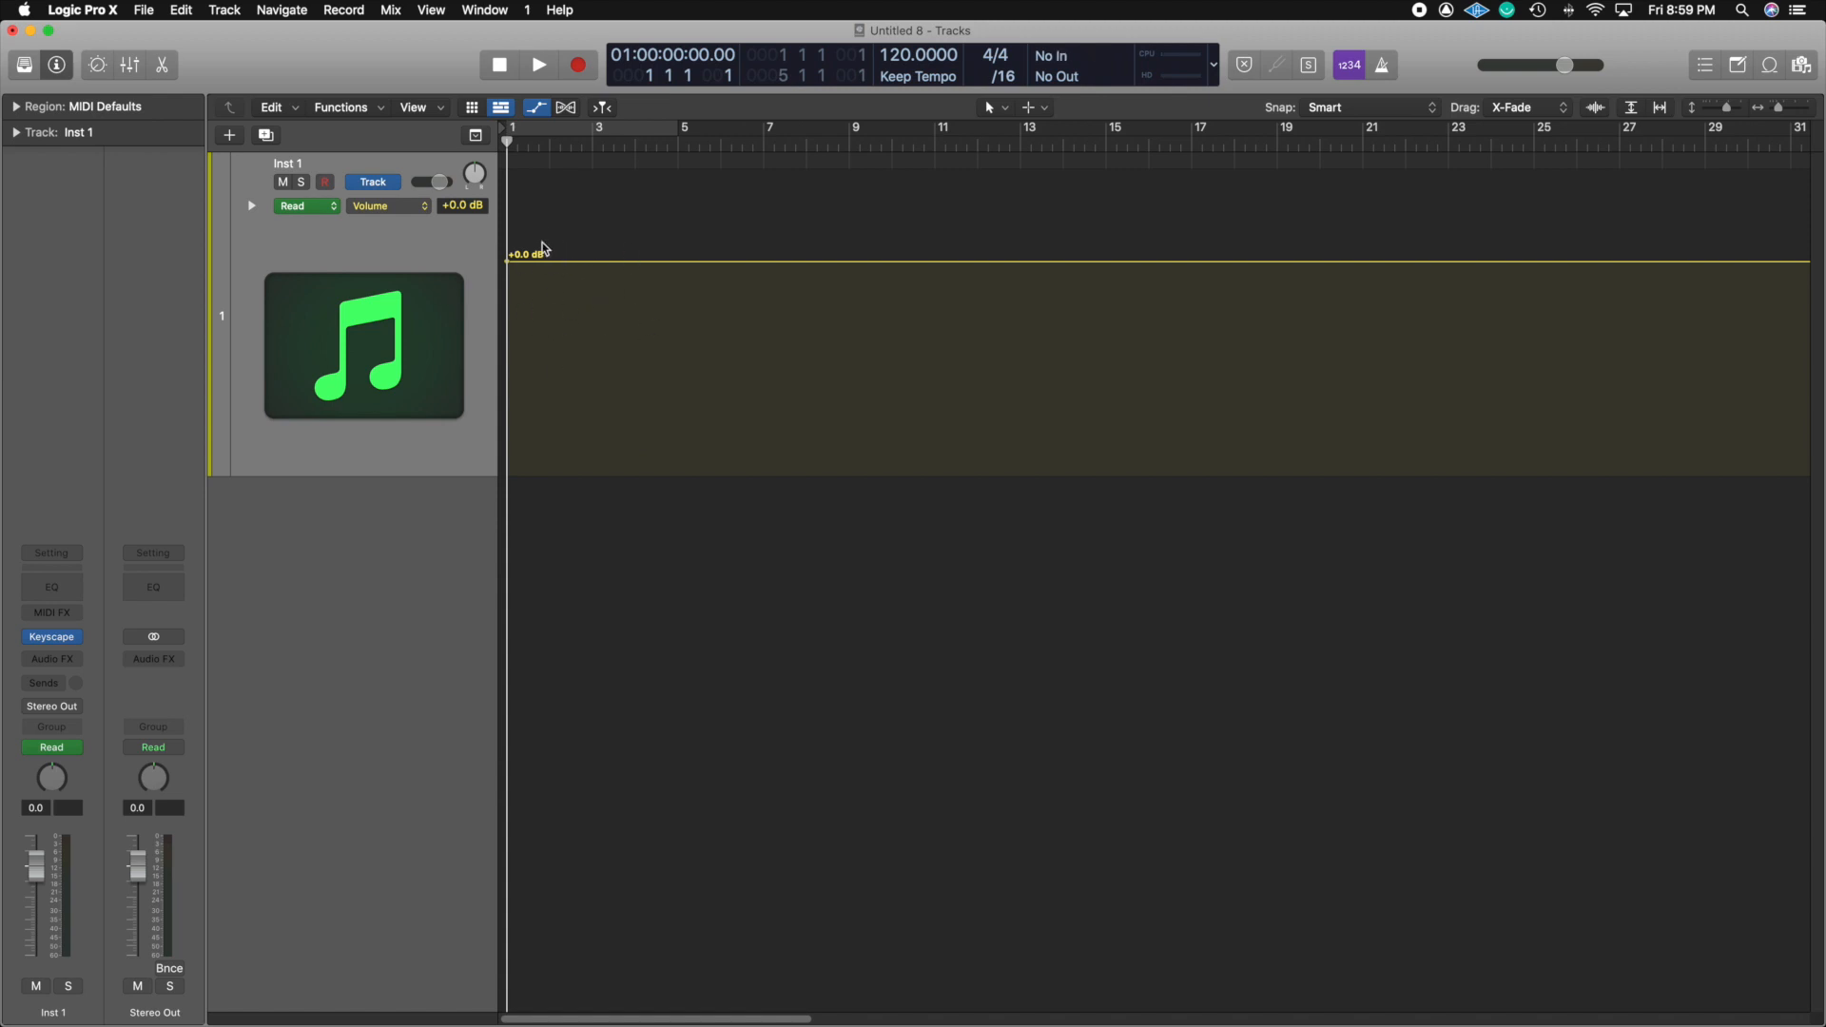
click(356, 207)
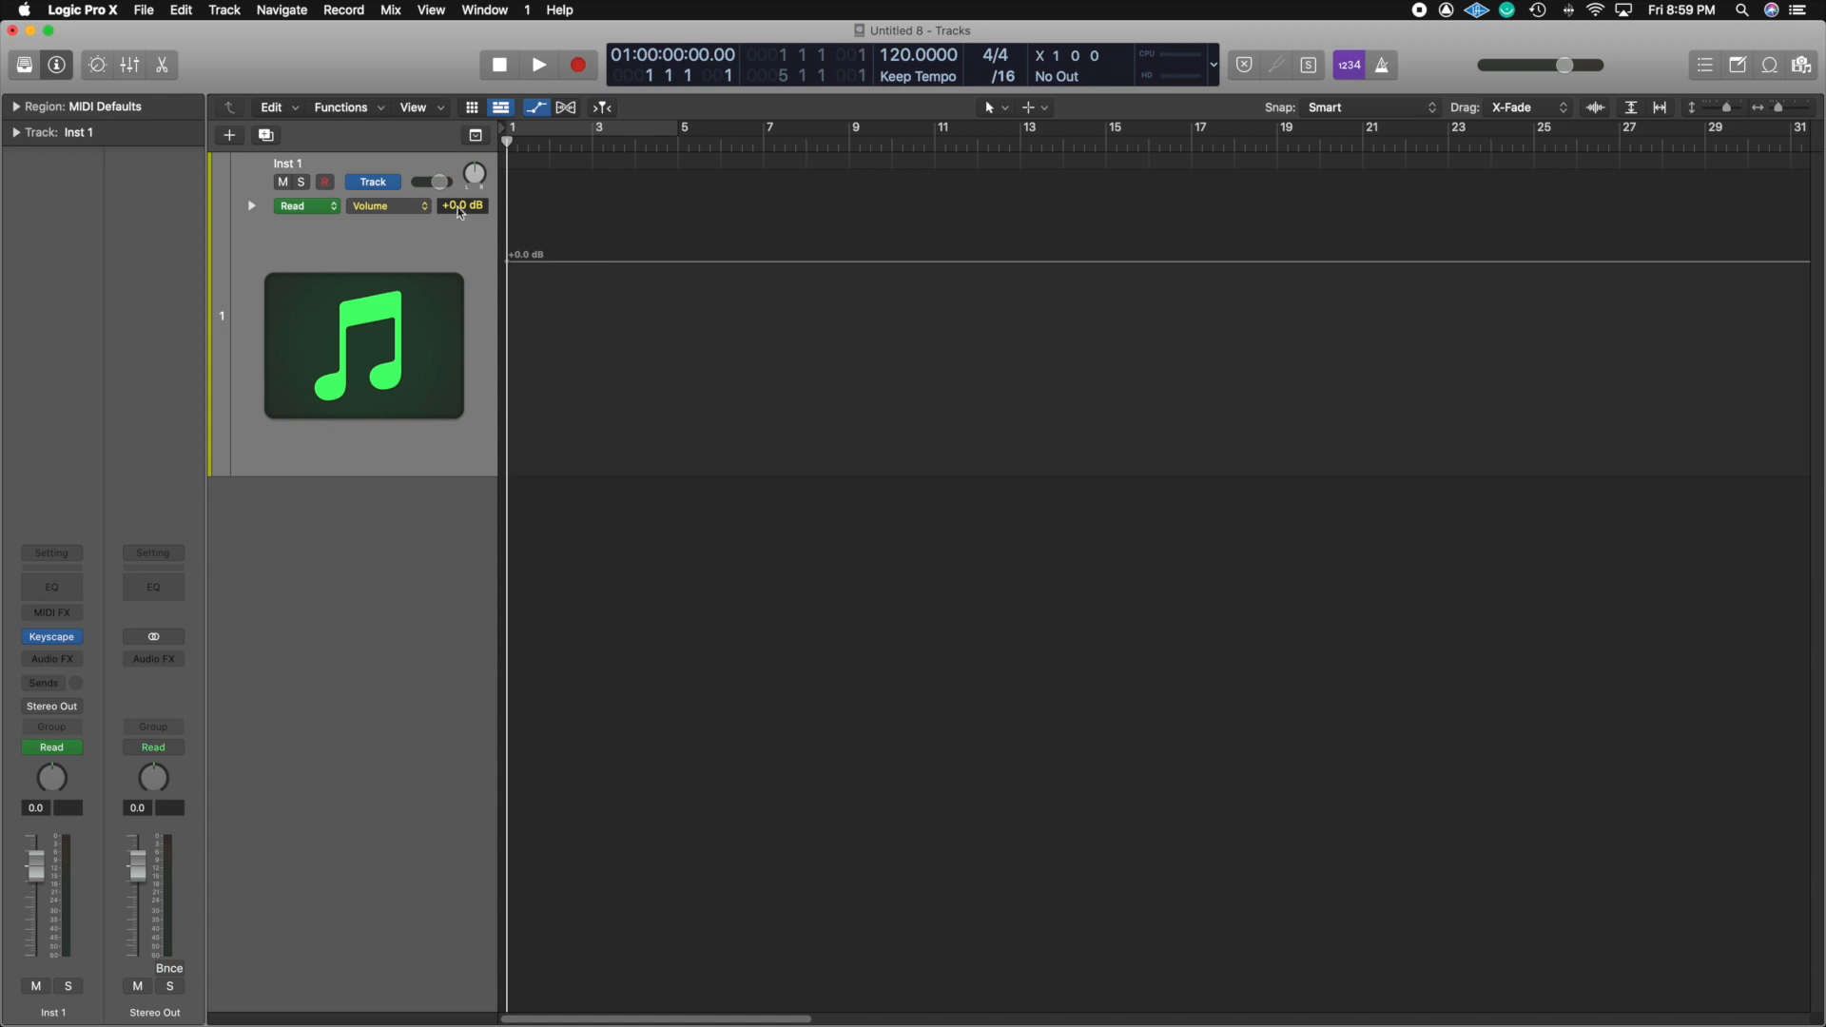
click(591, 227)
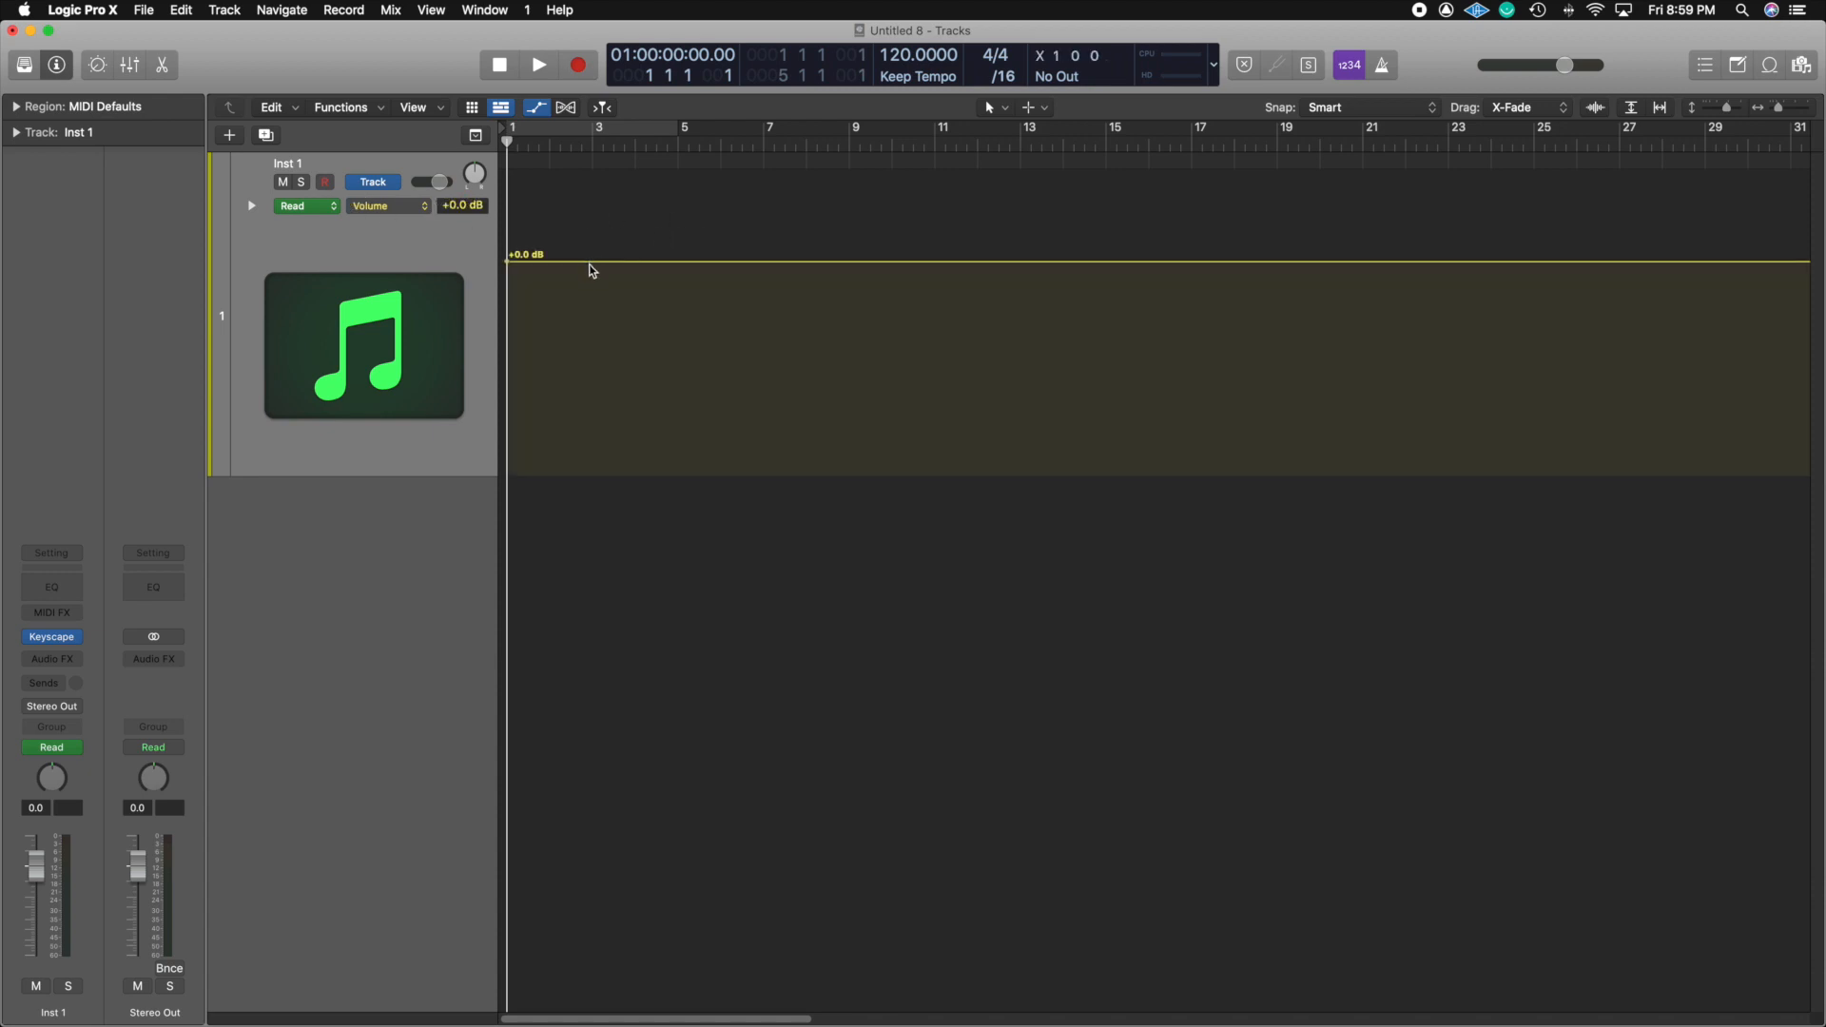
Add volume automation points at about bars 3 and 5, and lower the bar 3 point to -7.4 dB
click(588, 262)
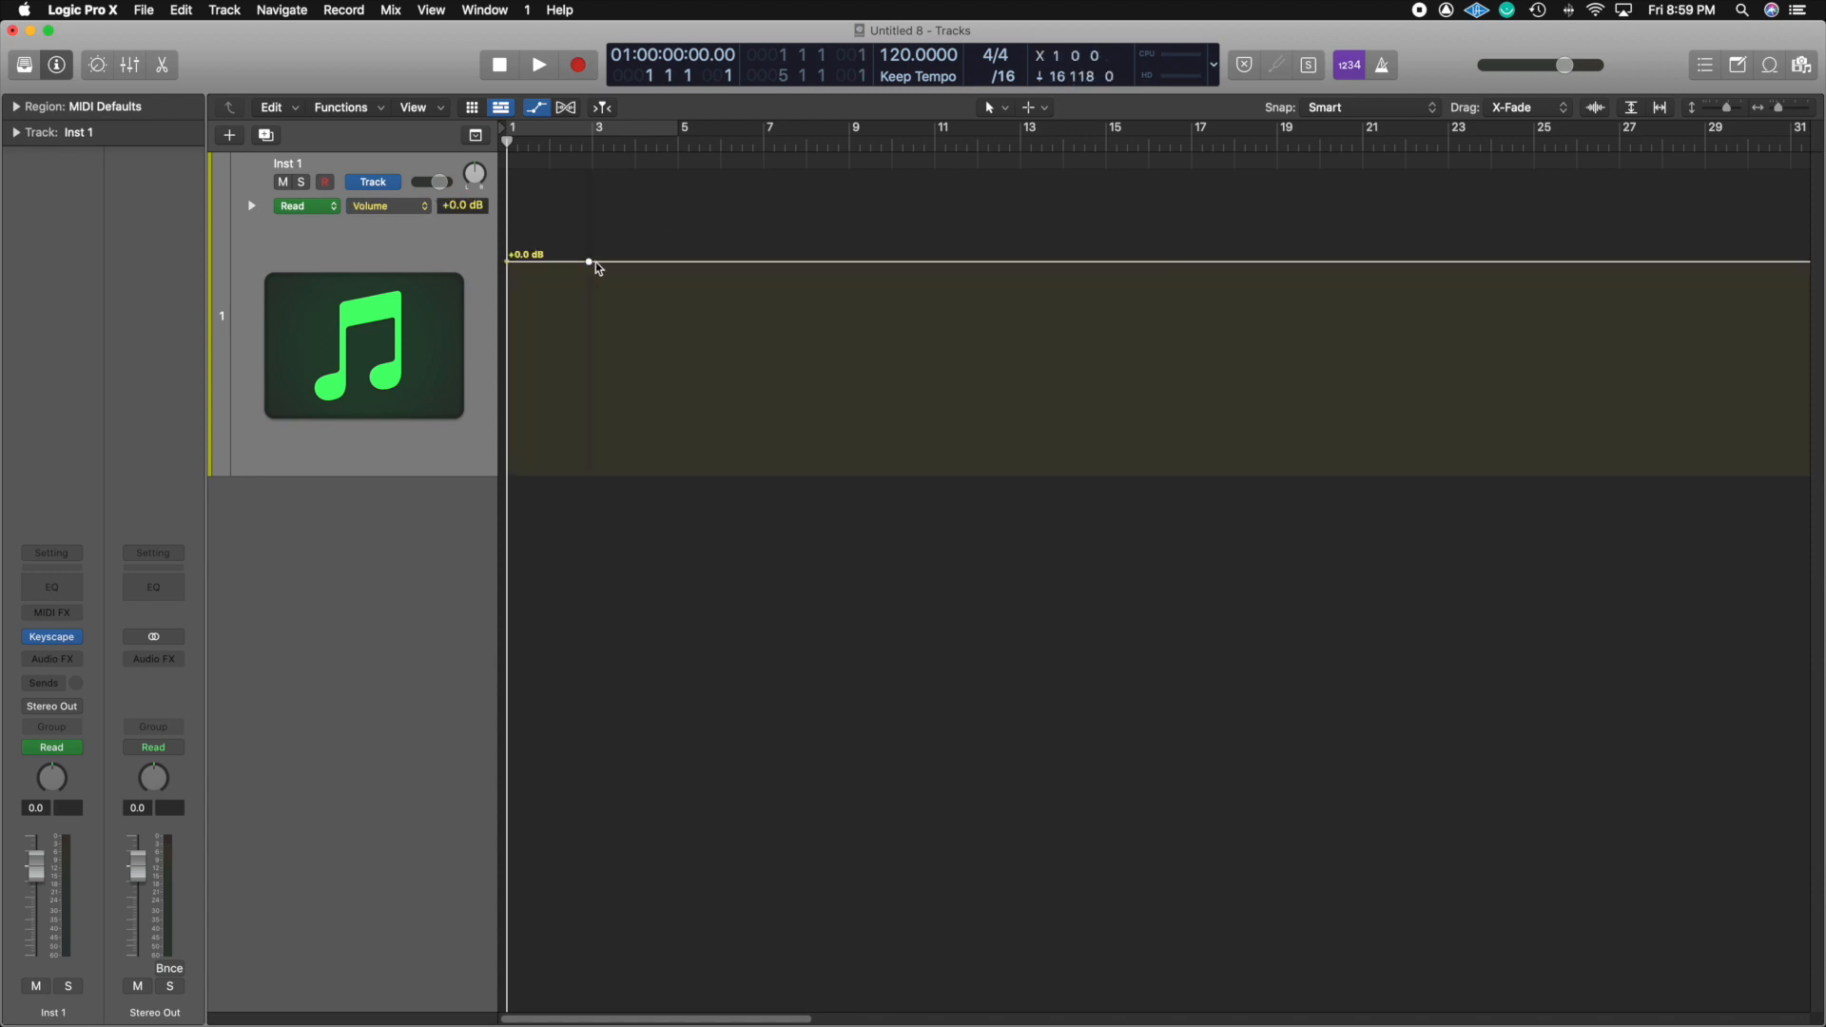
click(681, 262)
click(589, 261)
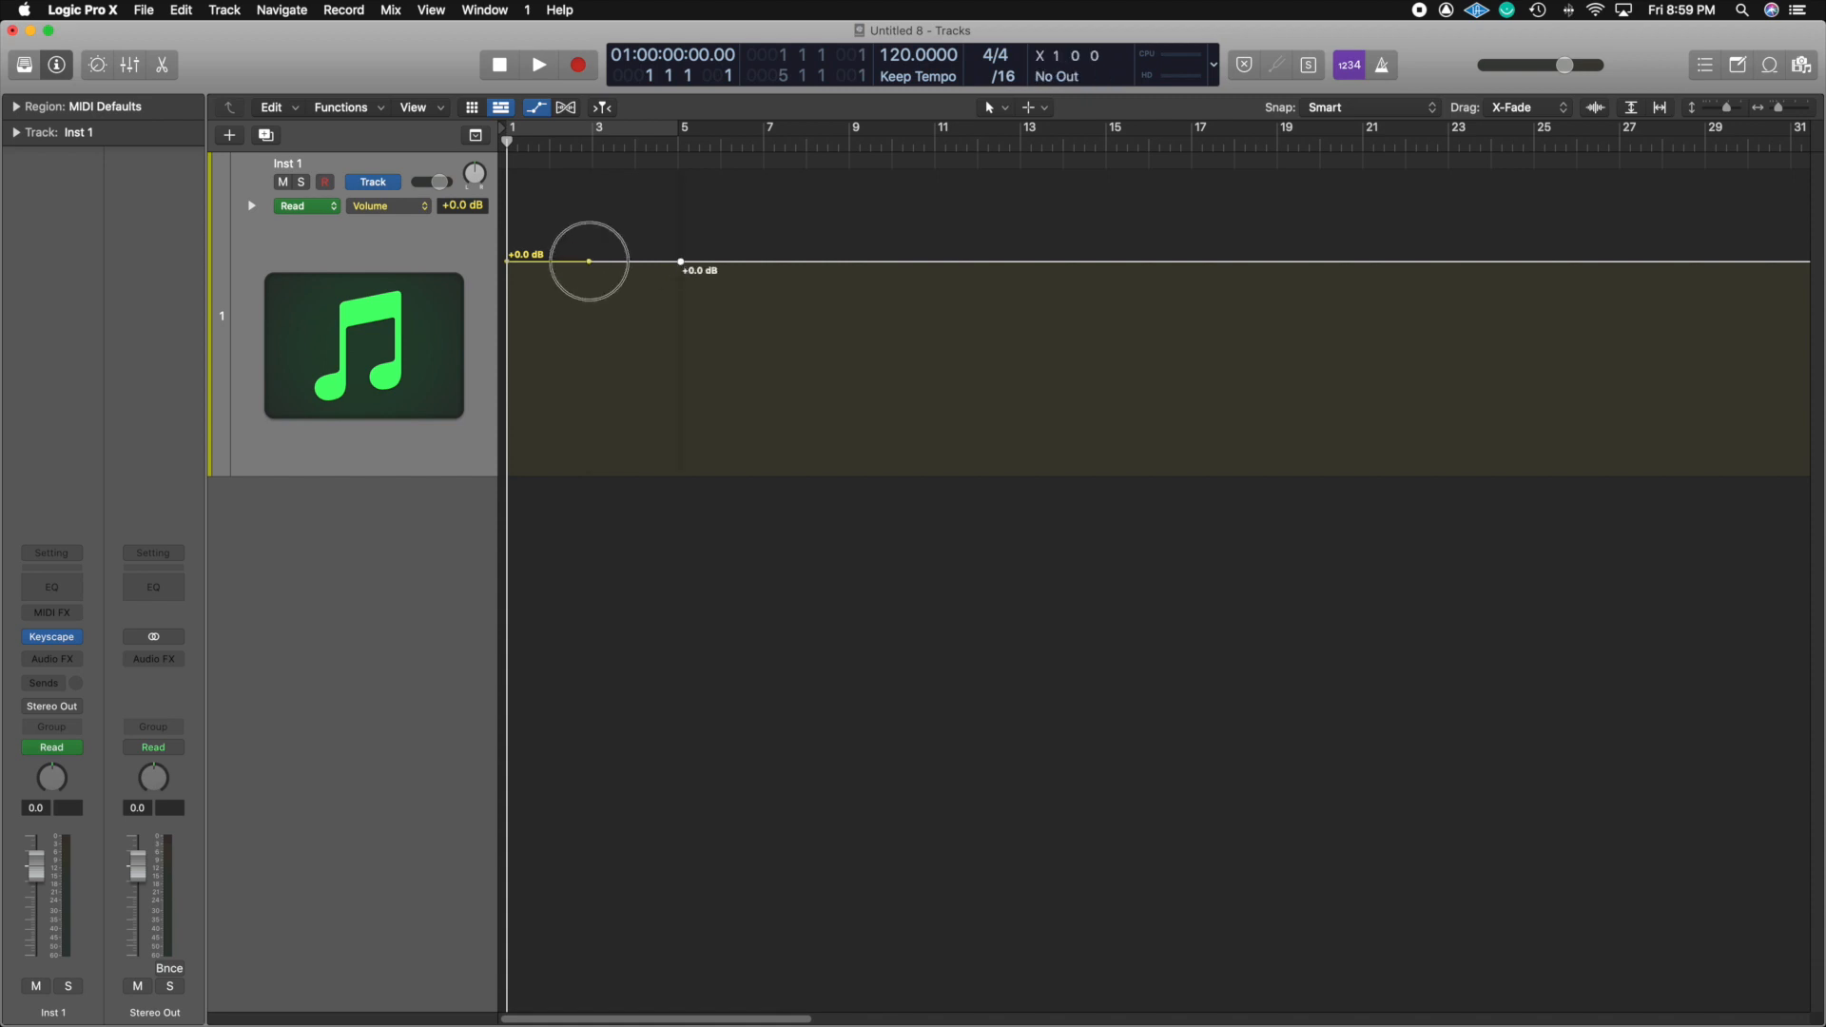
drag(588, 262, 593, 343)
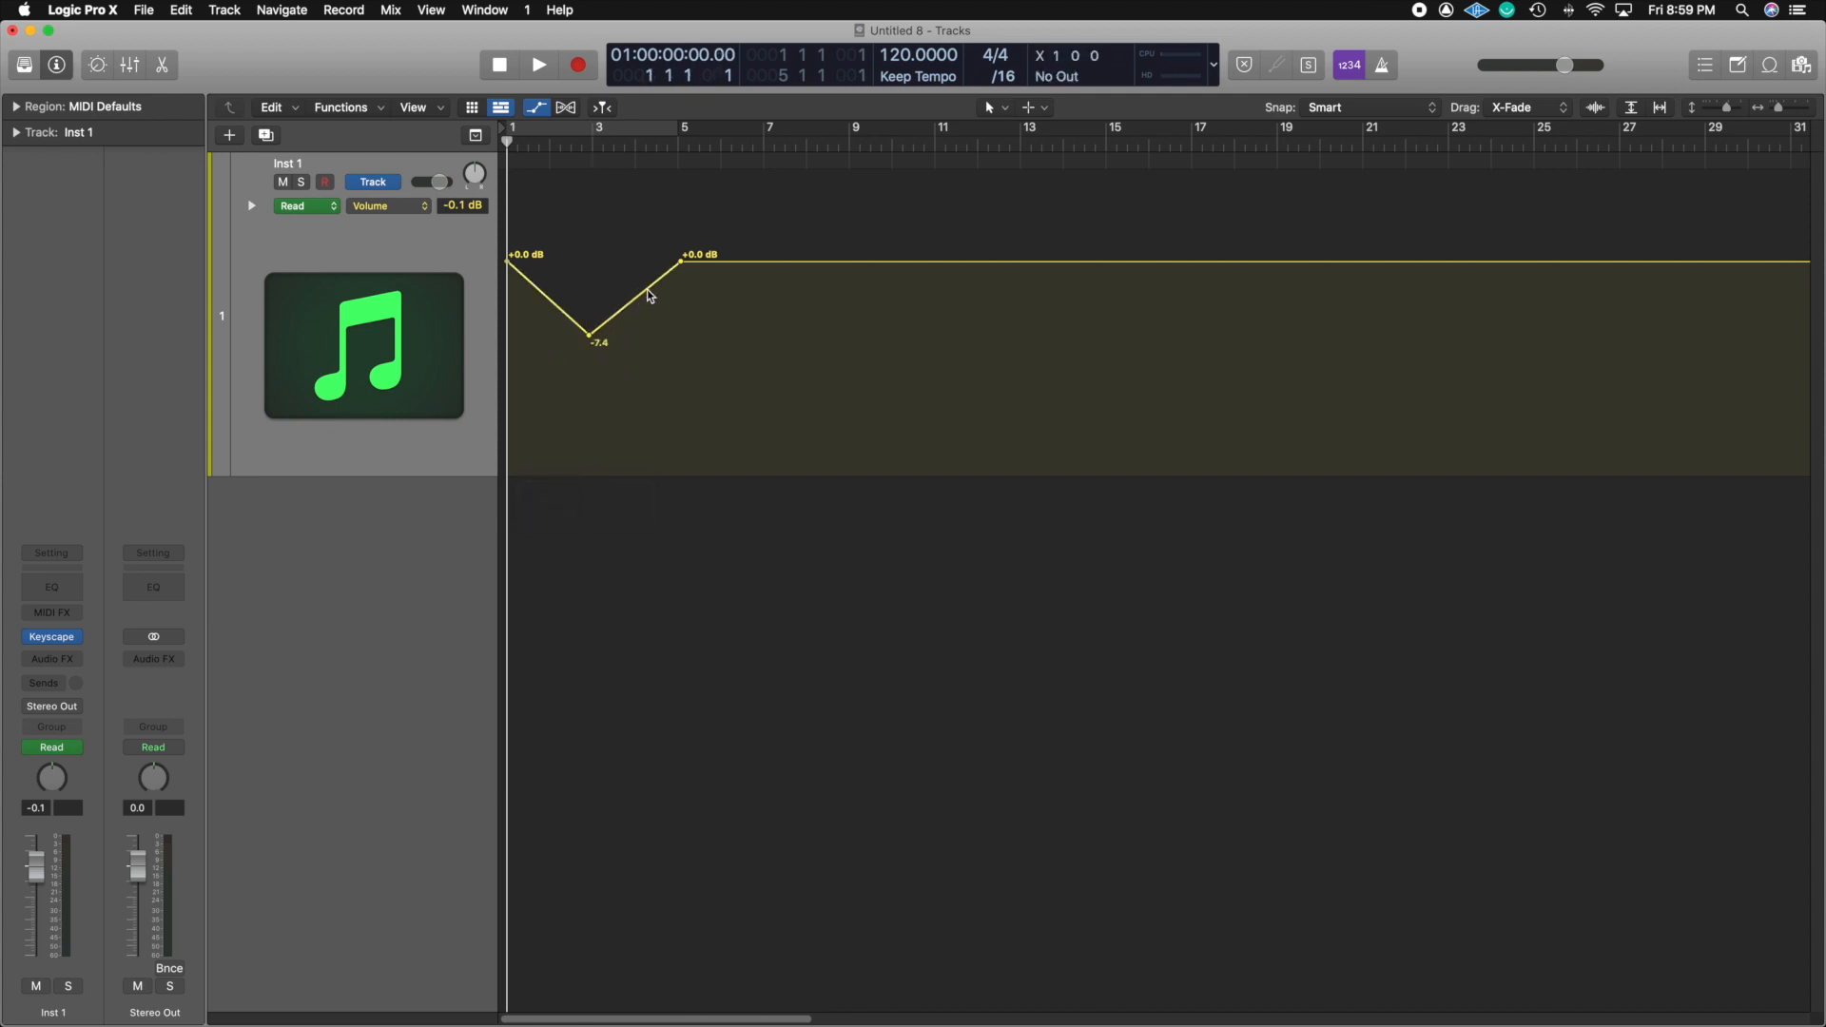
Bend the rising volume segment between bars 3 and 5 into a downward-bowed curve with the Automation Curve Tool
click(996, 106)
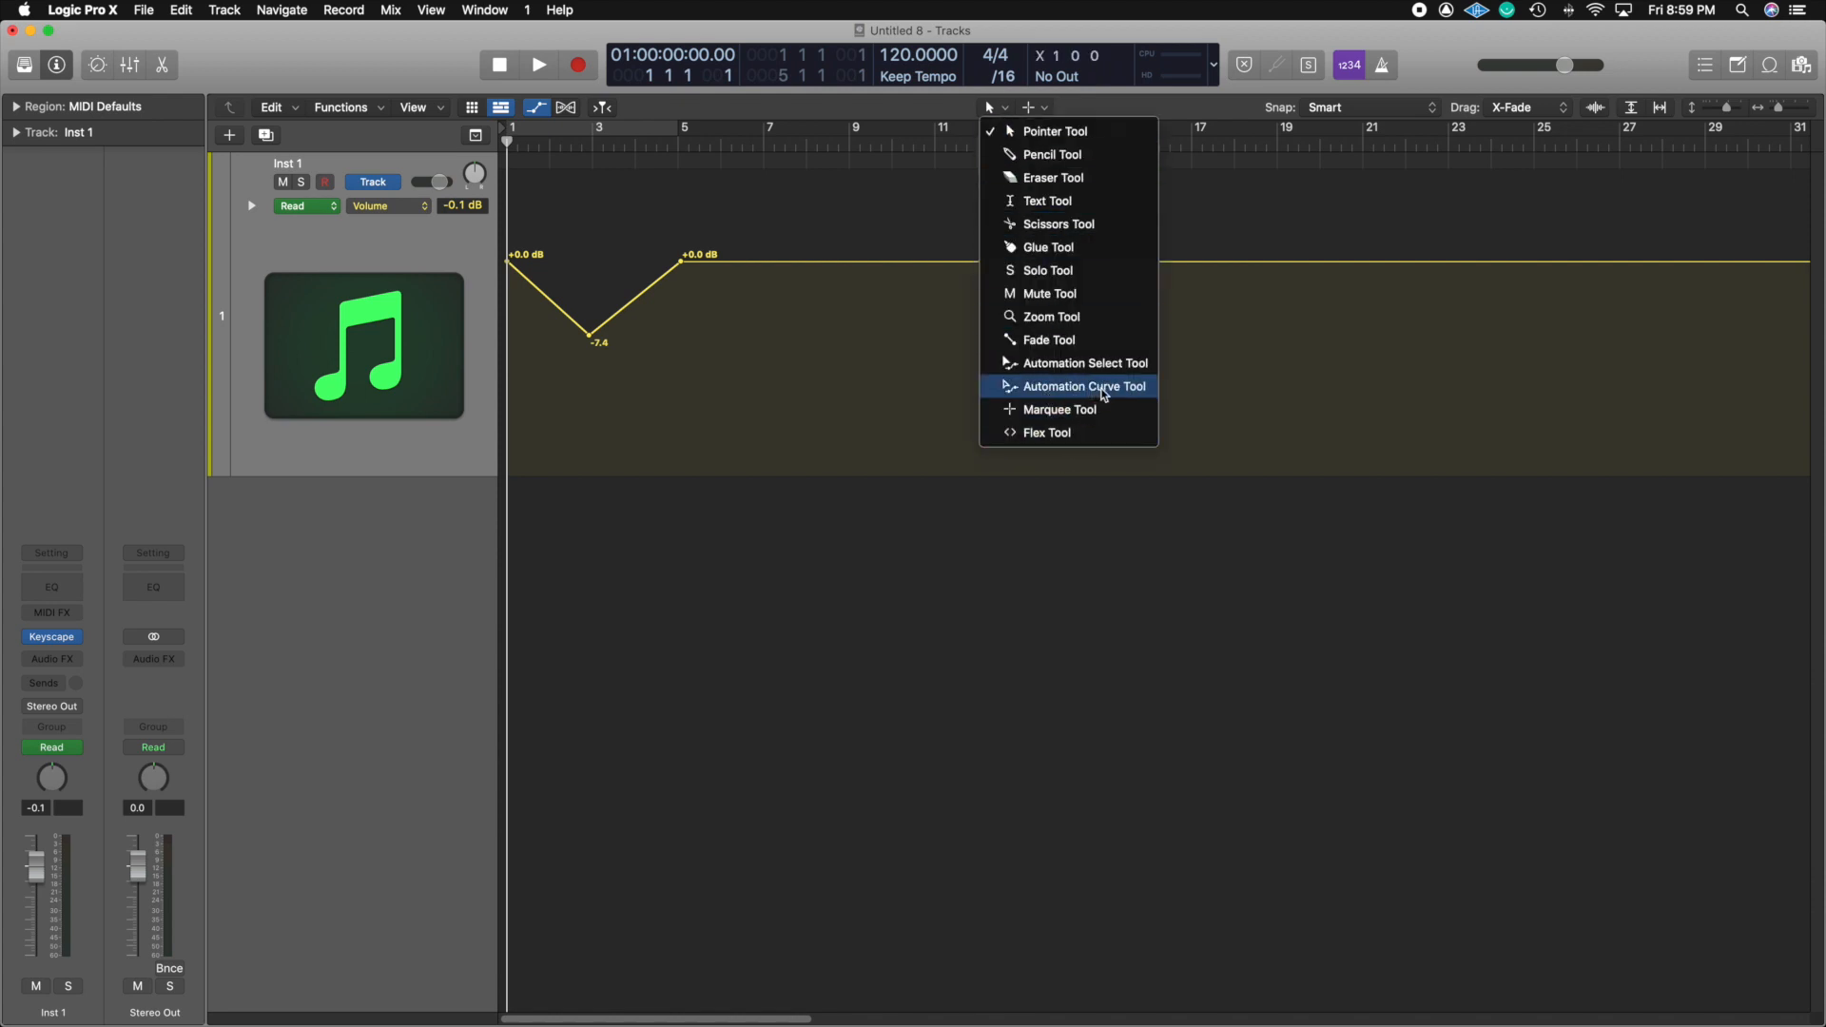
click(1104, 396)
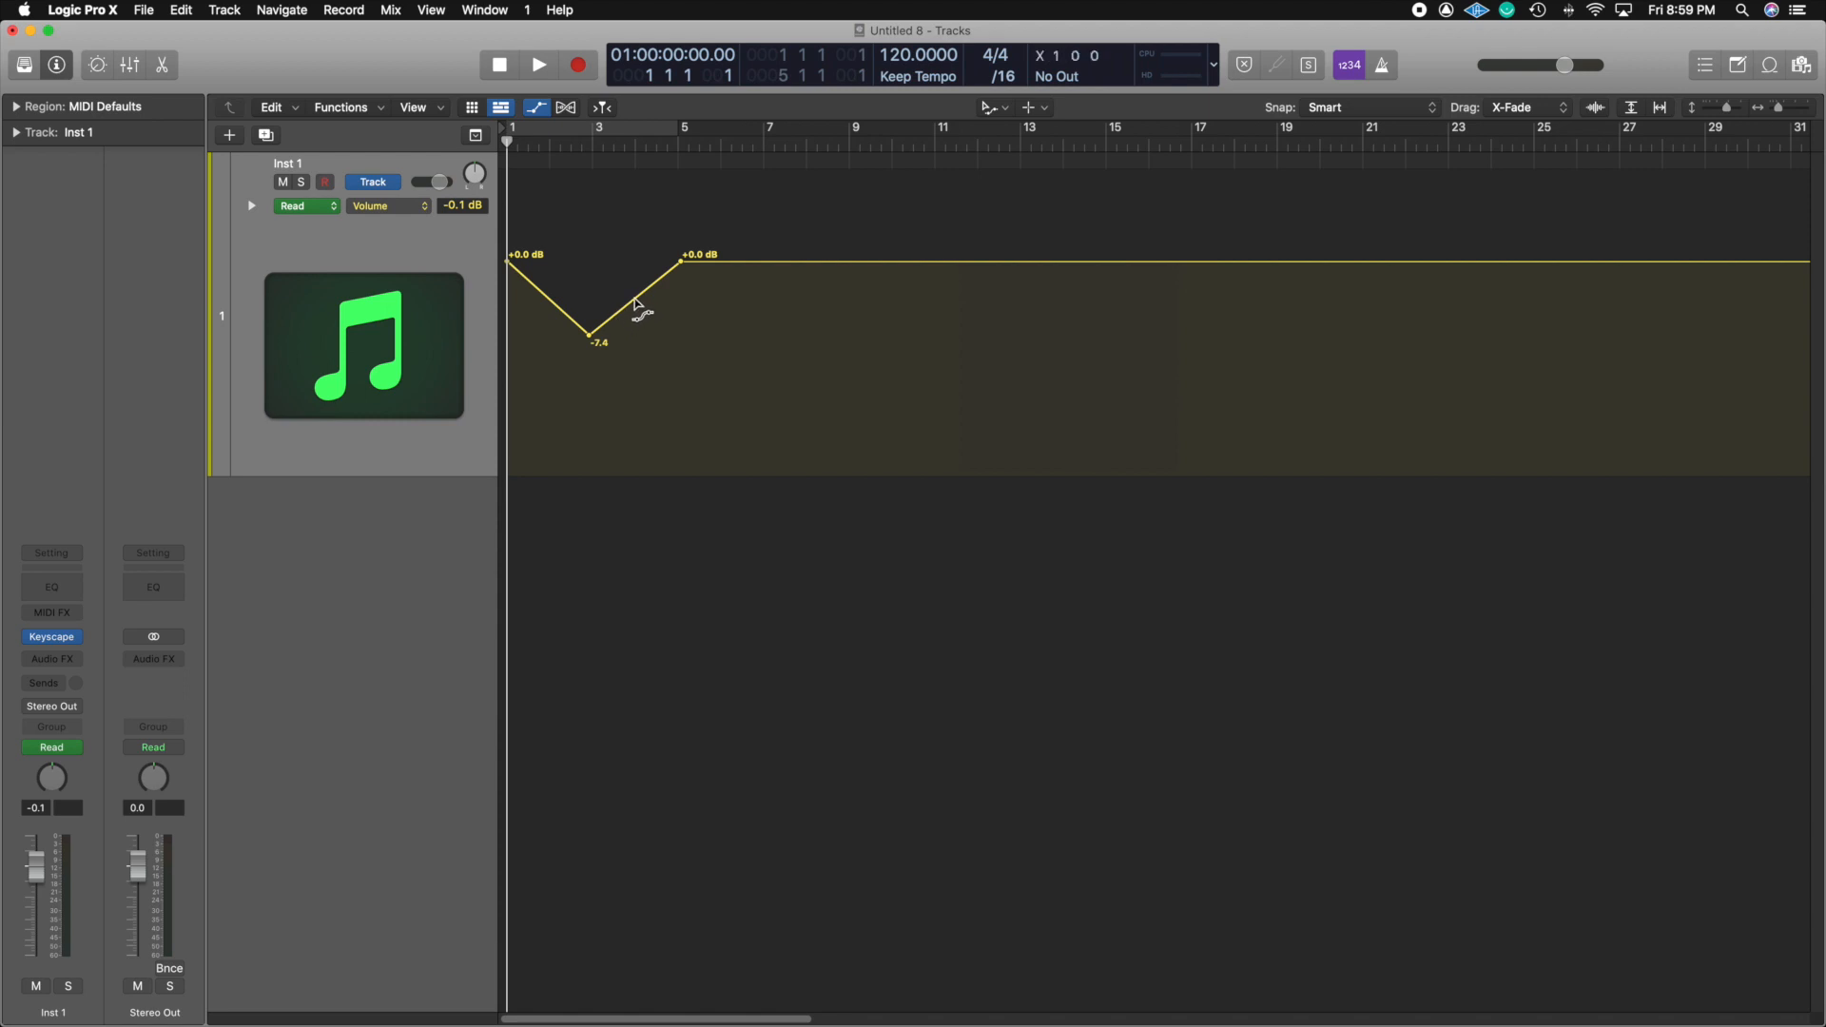
drag(641, 302, 664, 337)
click(647, 298)
mouse_move(637, 290)
mouse_down()
mouse_move(607, 232)
mouse_move(671, 335)
mouse_move(644, 297)
mouse_up()
Draw a wavy freehand volume curve from bar 7 to about bar 15 with the Pencil Tool, ending at about -1.1 dB
click(984, 109)
click(1008, 150)
click(774, 264)
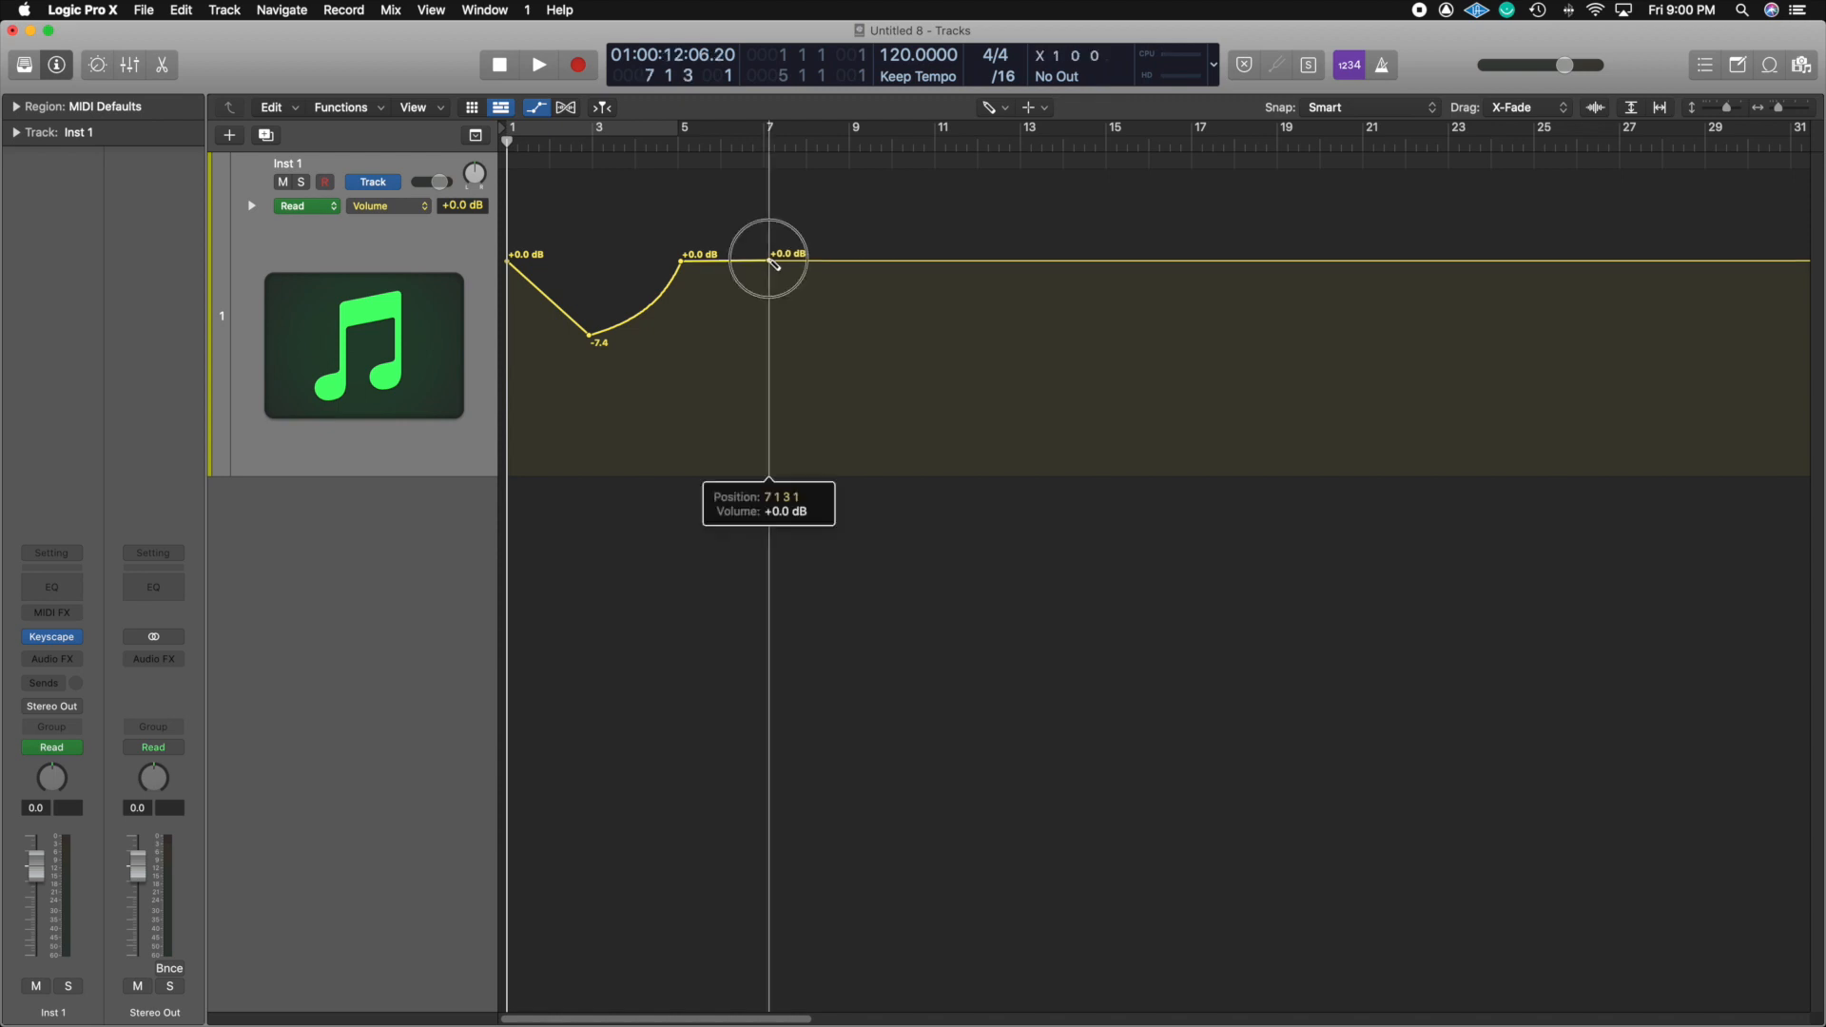
mouse_move(774, 263)
mouse_down()
mouse_move(795, 290)
mouse_move(844, 295)
mouse_move(915, 230)
mouse_move(979, 332)
mouse_move(1015, 342)
mouse_move(1138, 276)
mouse_up()
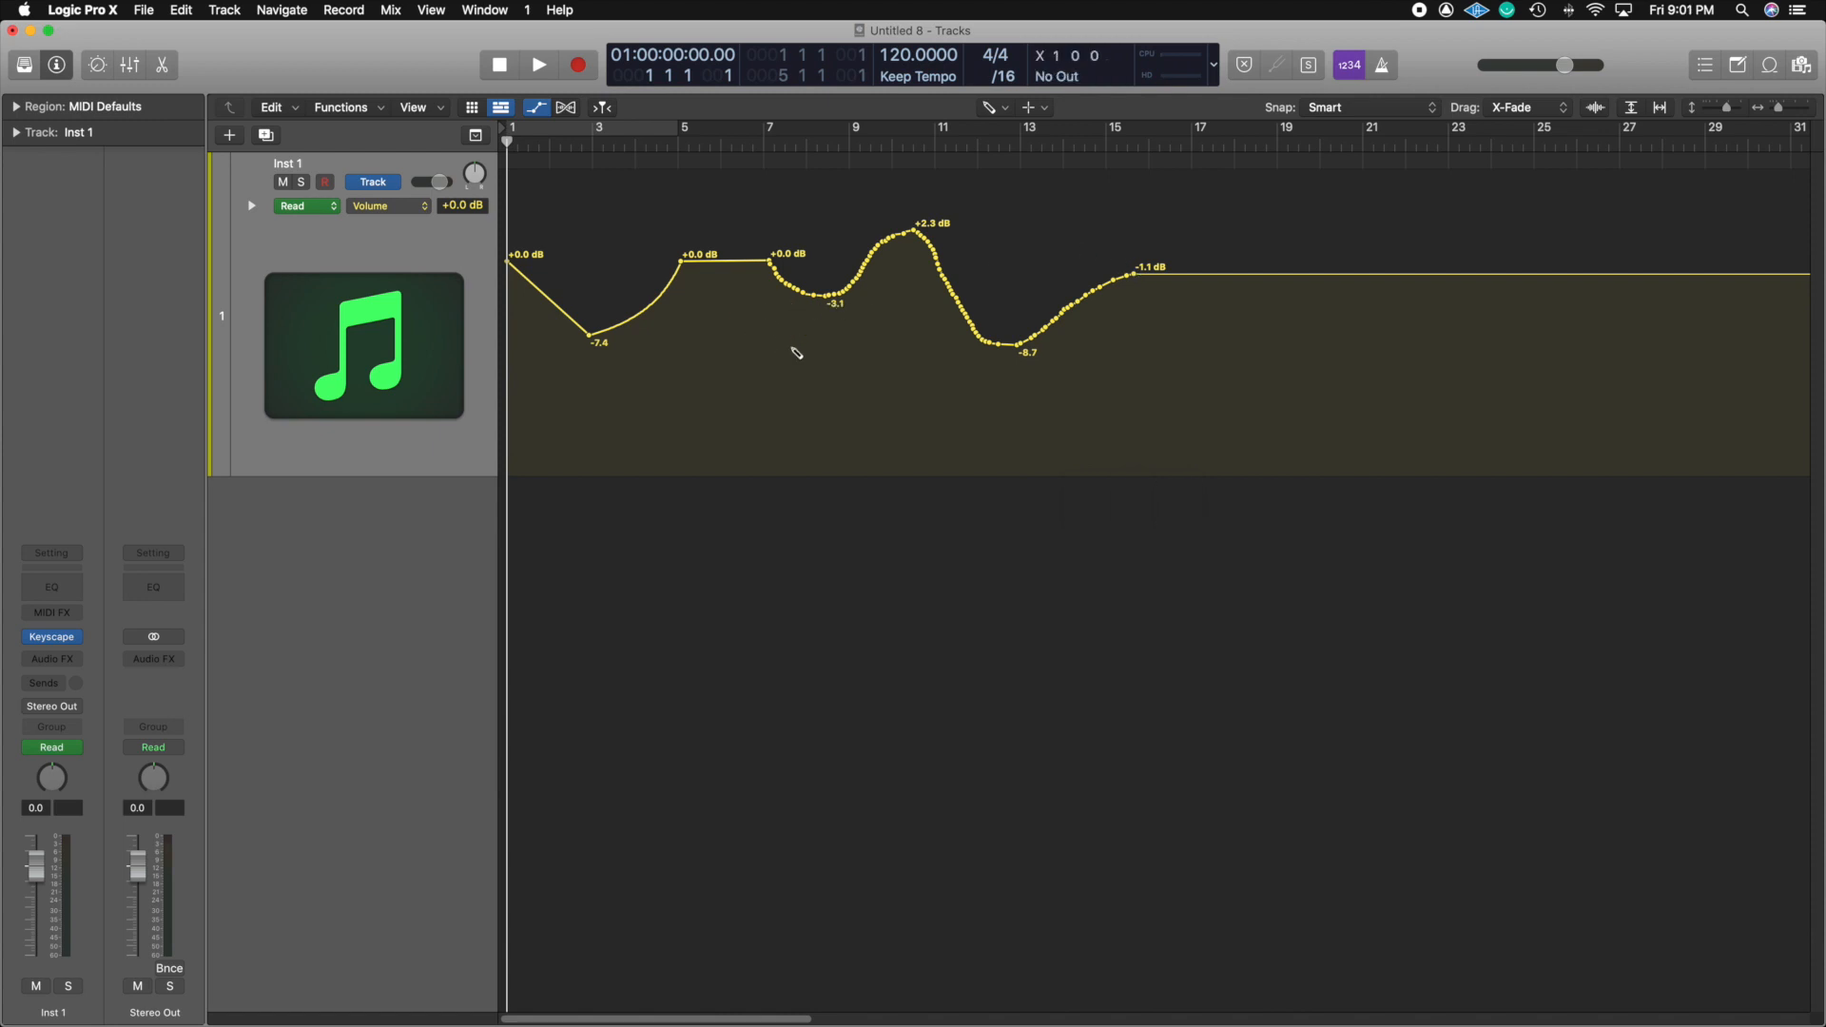
Add volume points near bars 17, 19 and 21 with the Pointer Tool, lowering the middle one to -7.6 dB
click(994, 107)
click(1022, 130)
click(1196, 274)
click(1295, 274)
drag(1290, 275, 1286, 337)
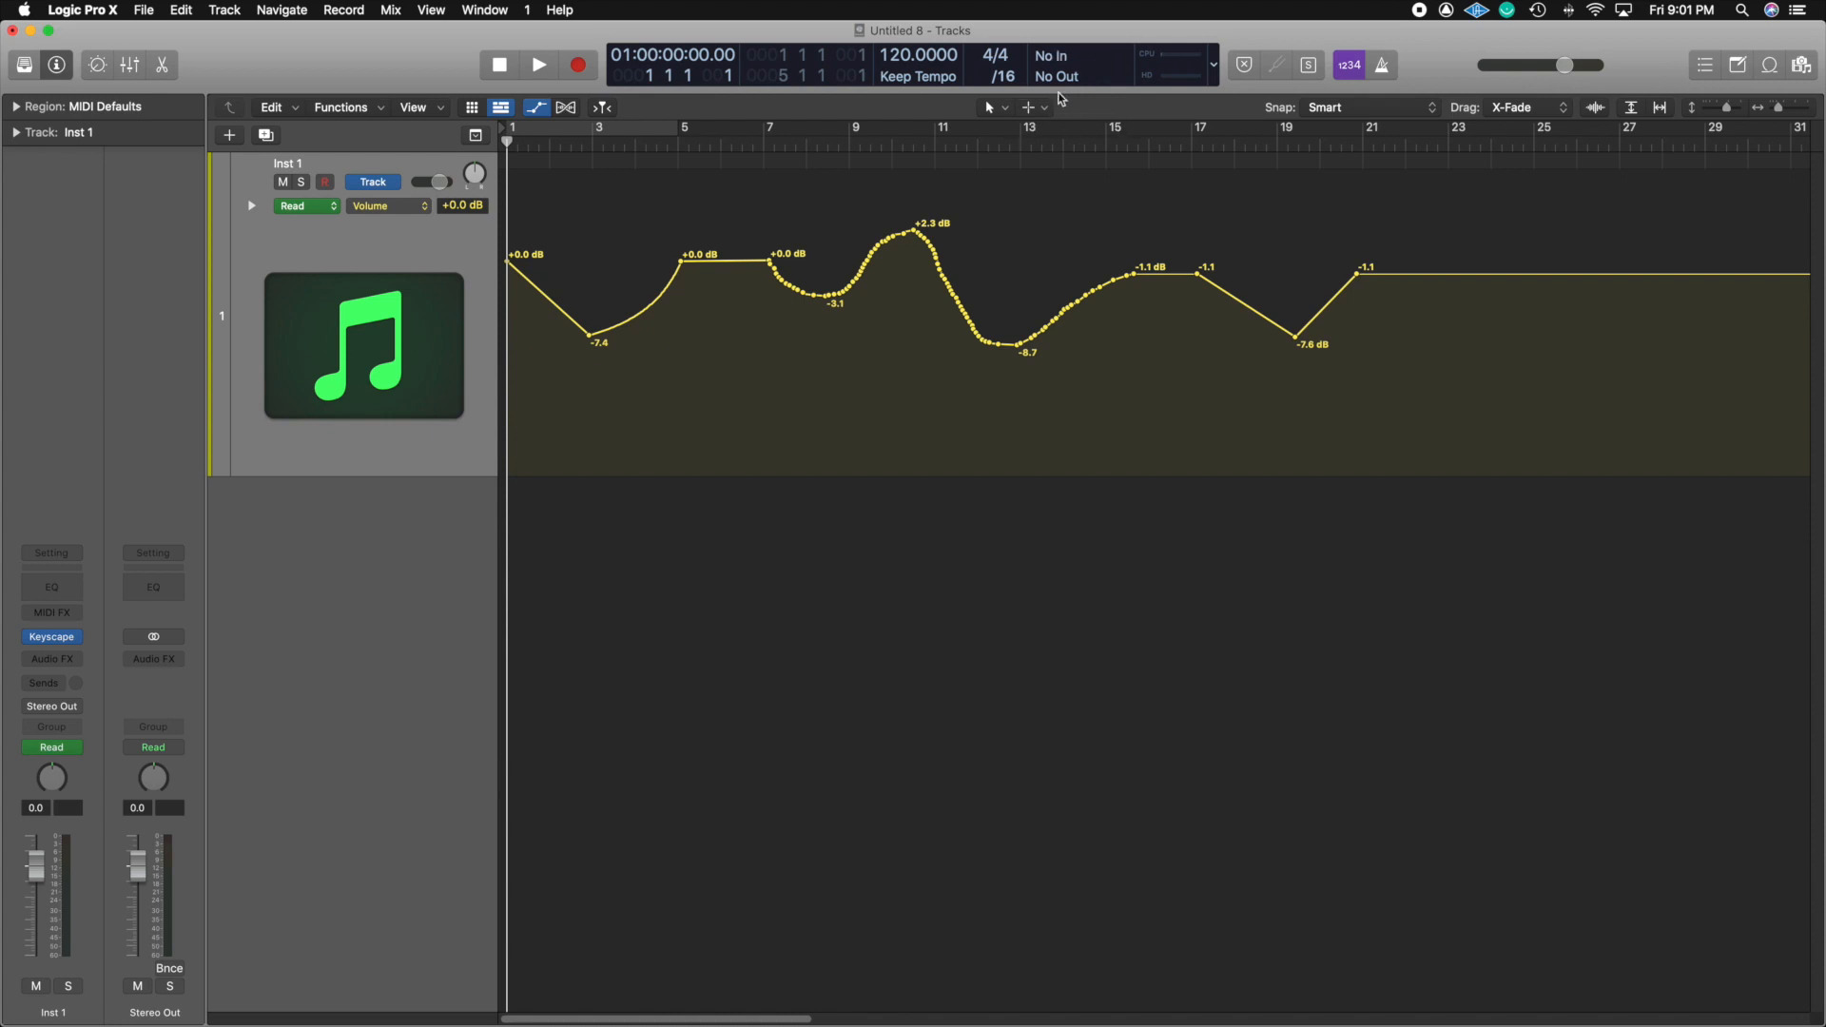
Curve both sides of the volume dip near bar 19 using the Automation Curve Tool as secondary tool, and add points near bars 22 and 23
click(1030, 109)
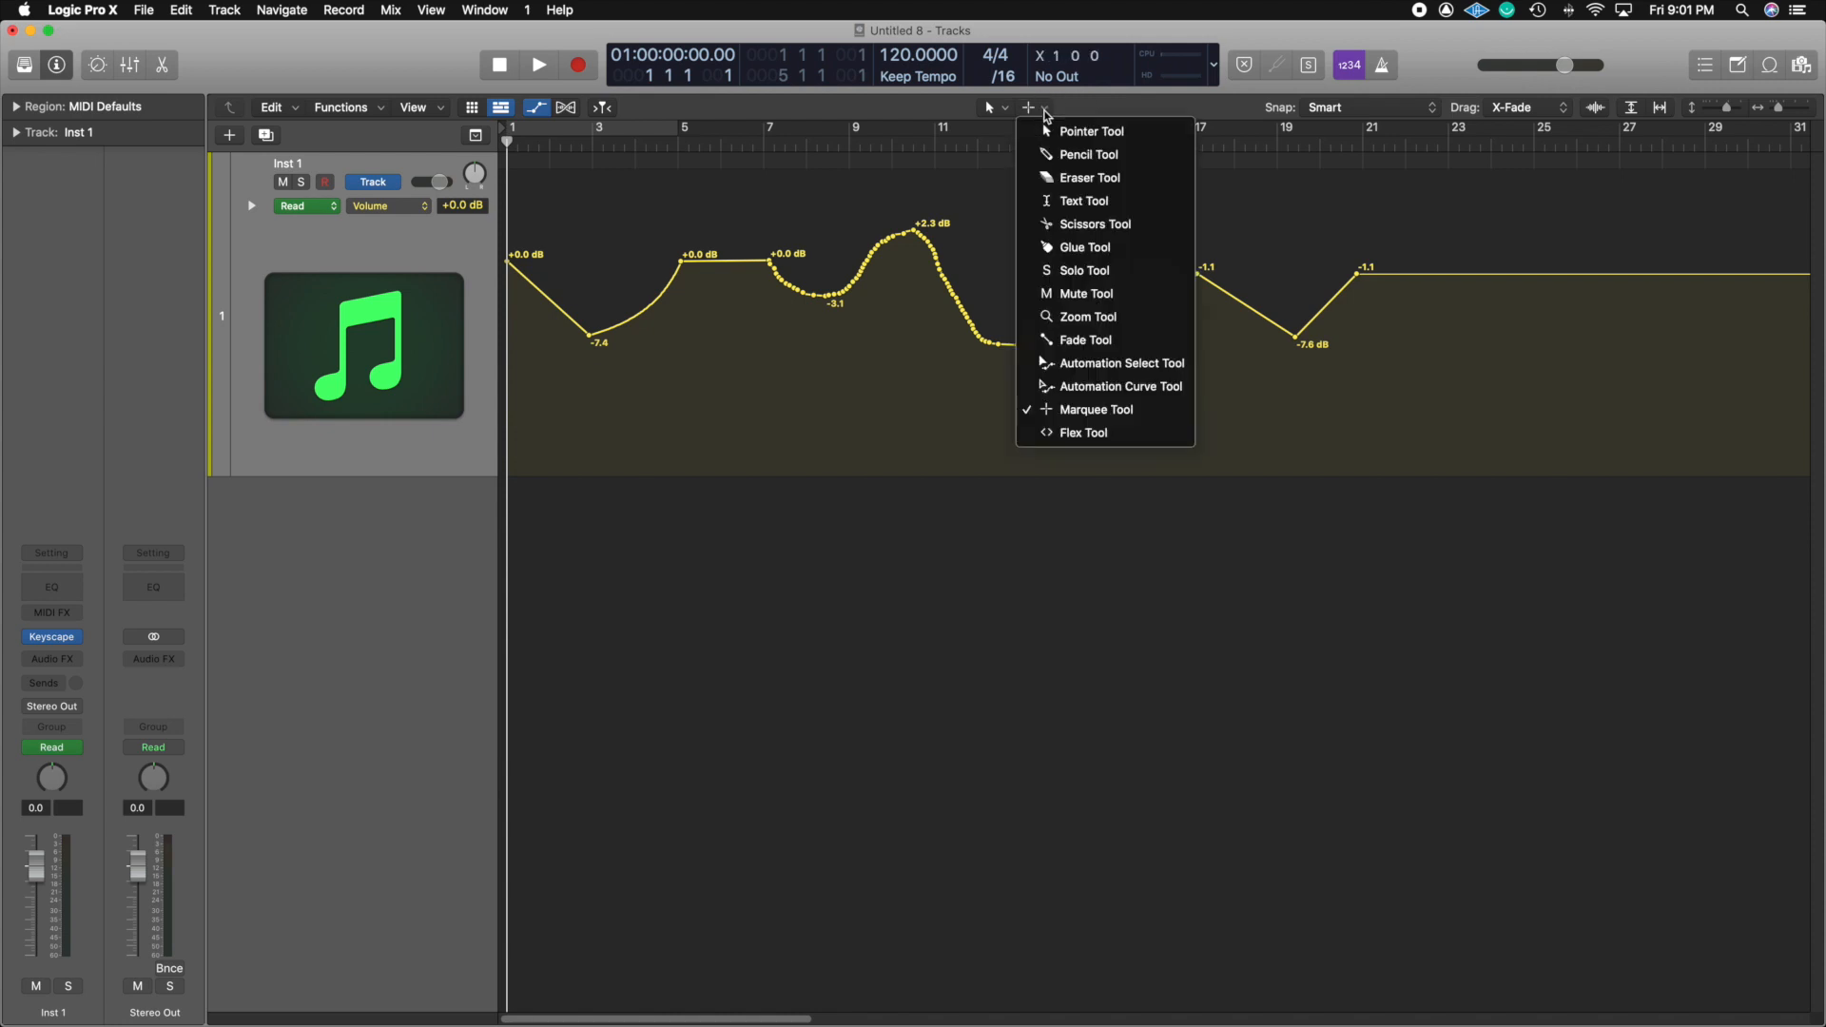
click(1120, 386)
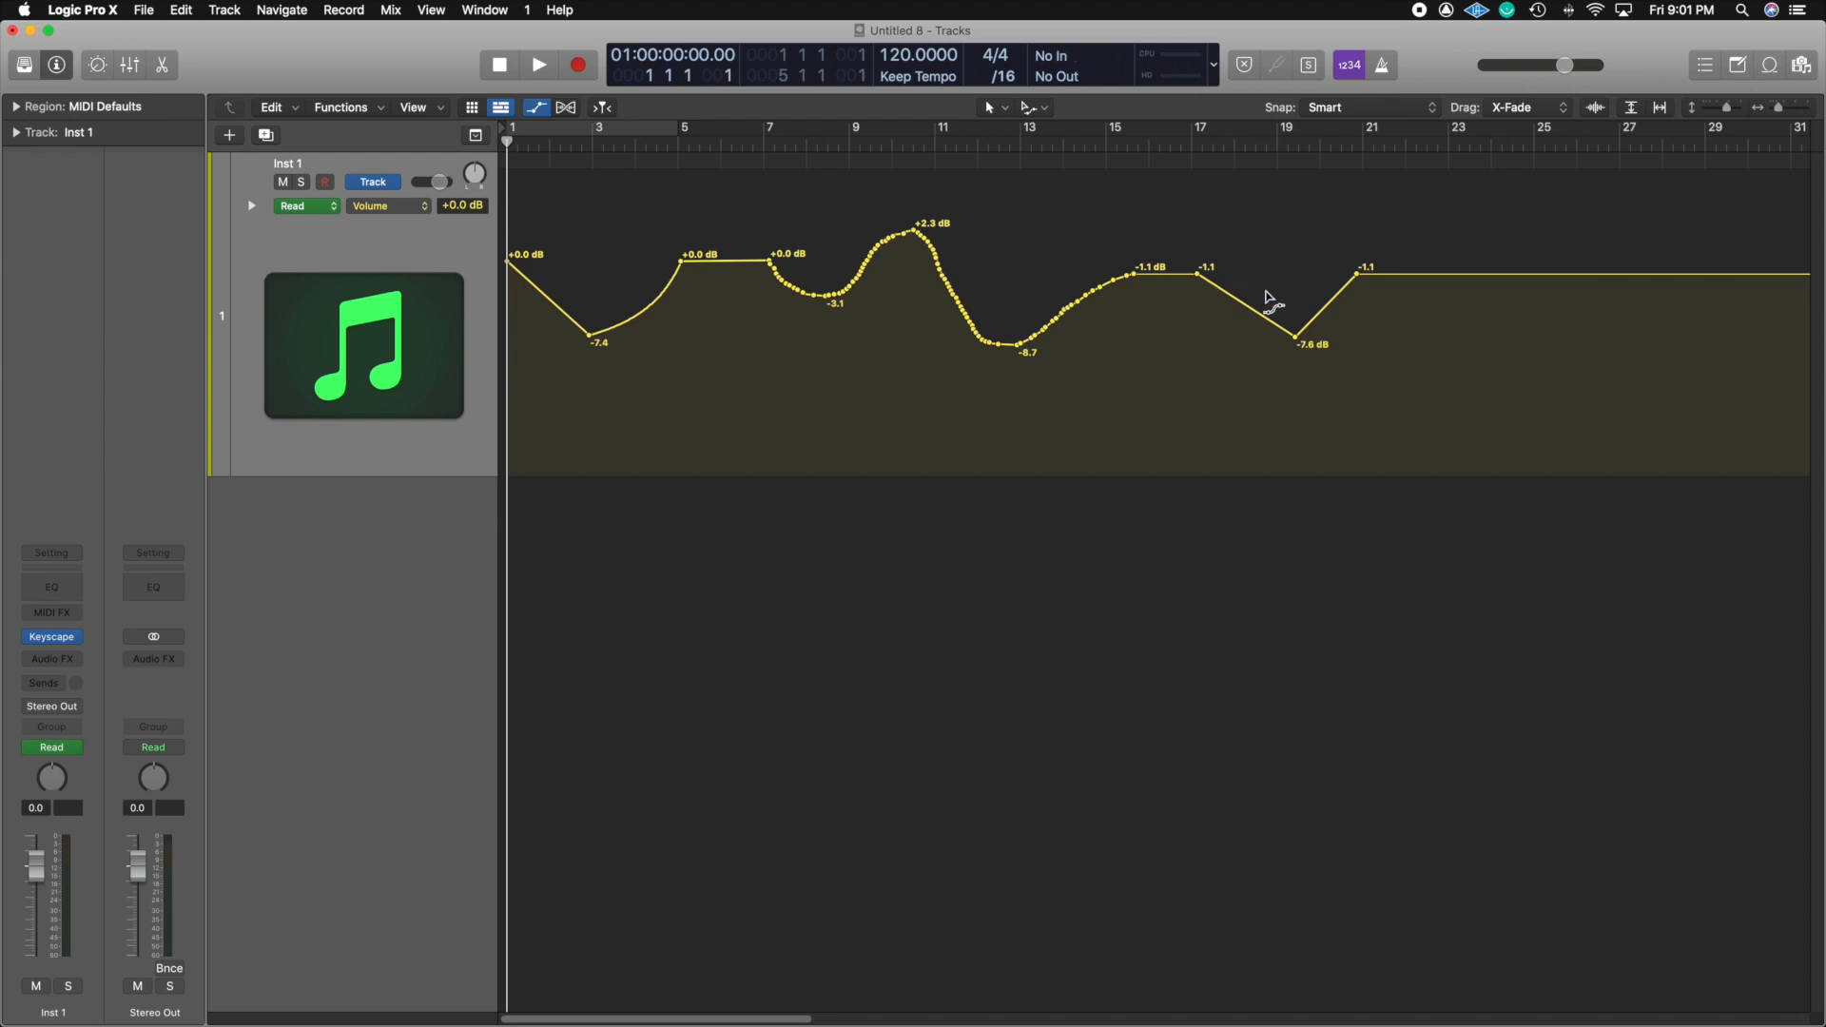
click(1242, 321)
drag(1253, 325, 1352, 329)
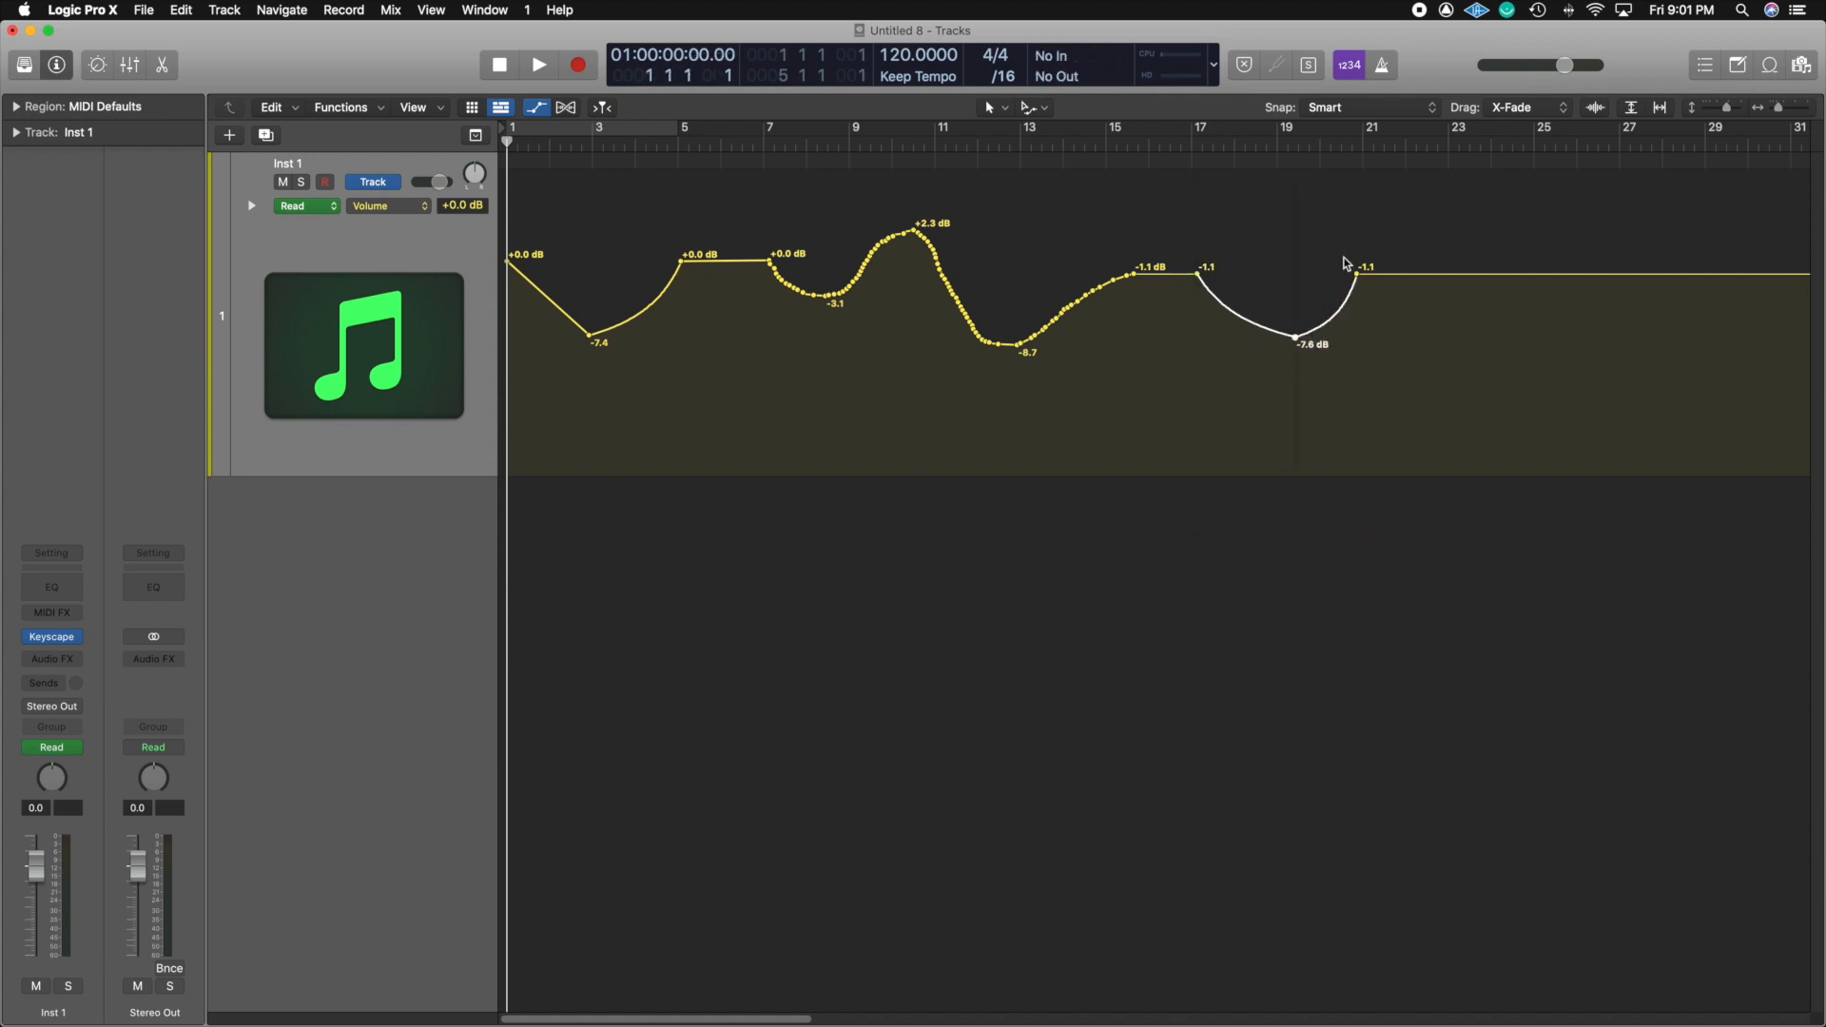
click(1408, 274)
click(1451, 274)
Switch the track's displayed automation parameter from volume to absolute Pan
click(409, 206)
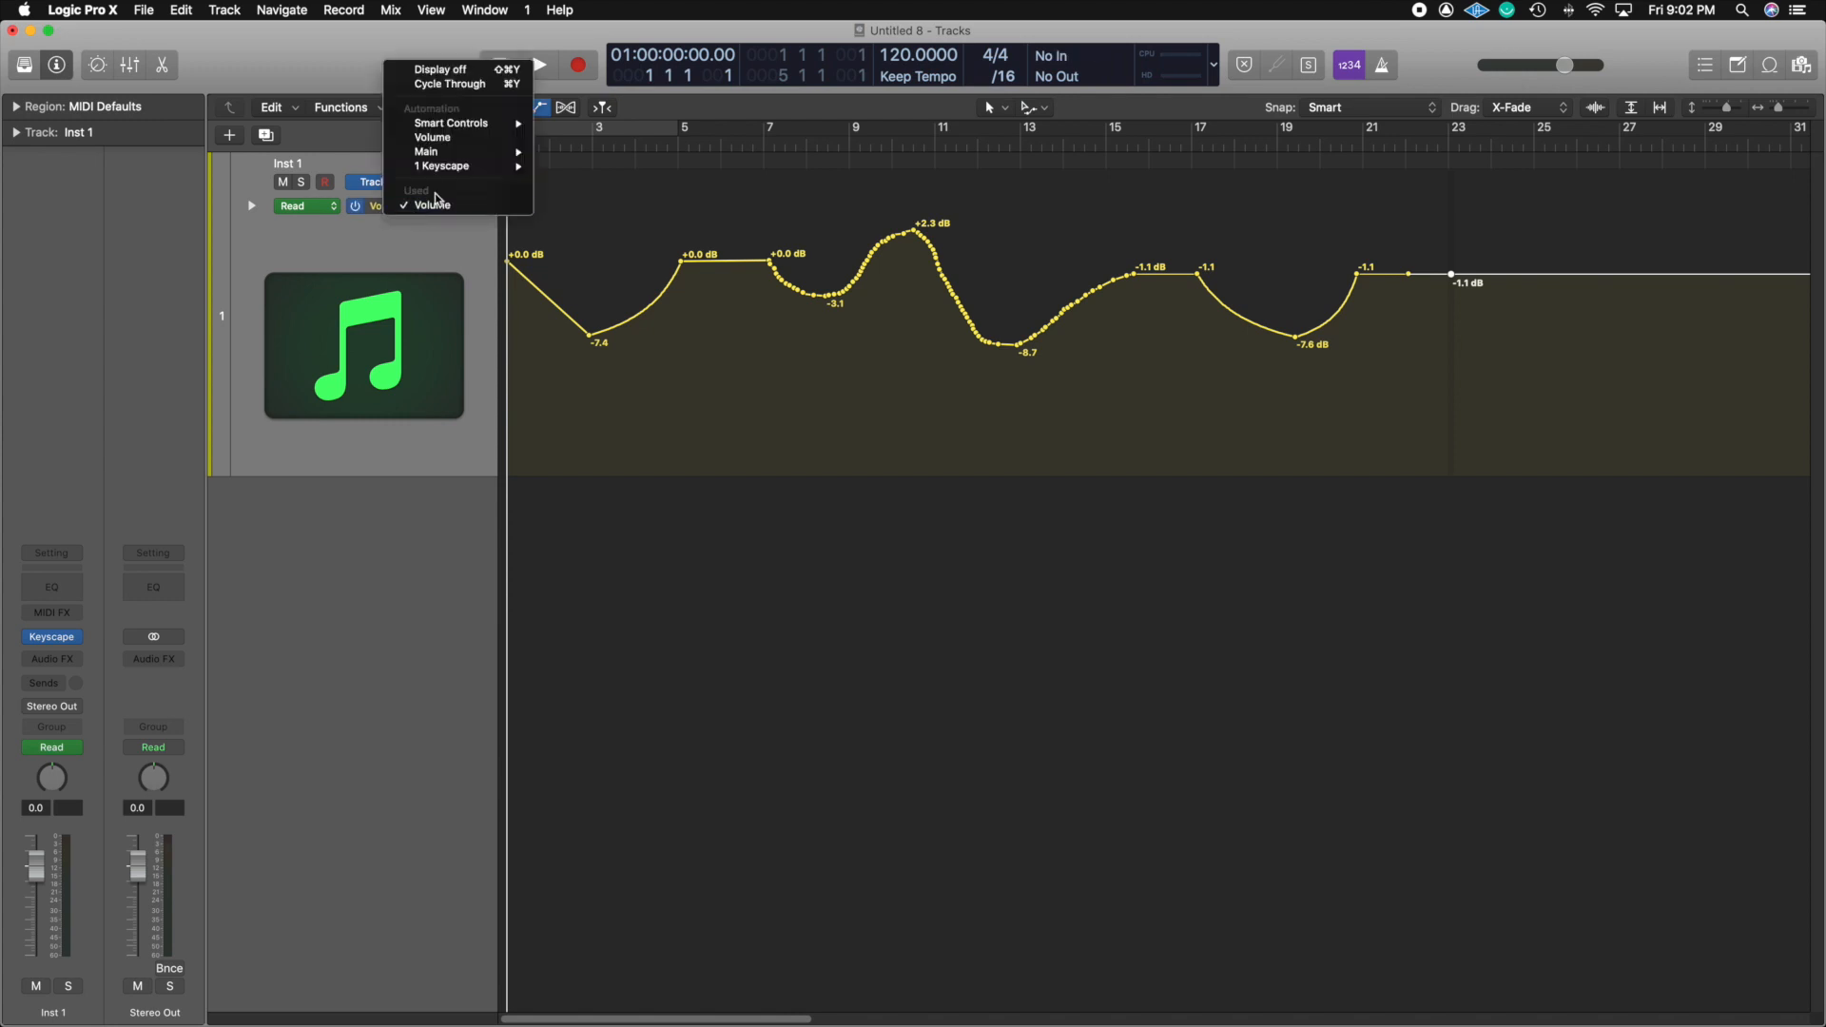
mouse_move(442, 155)
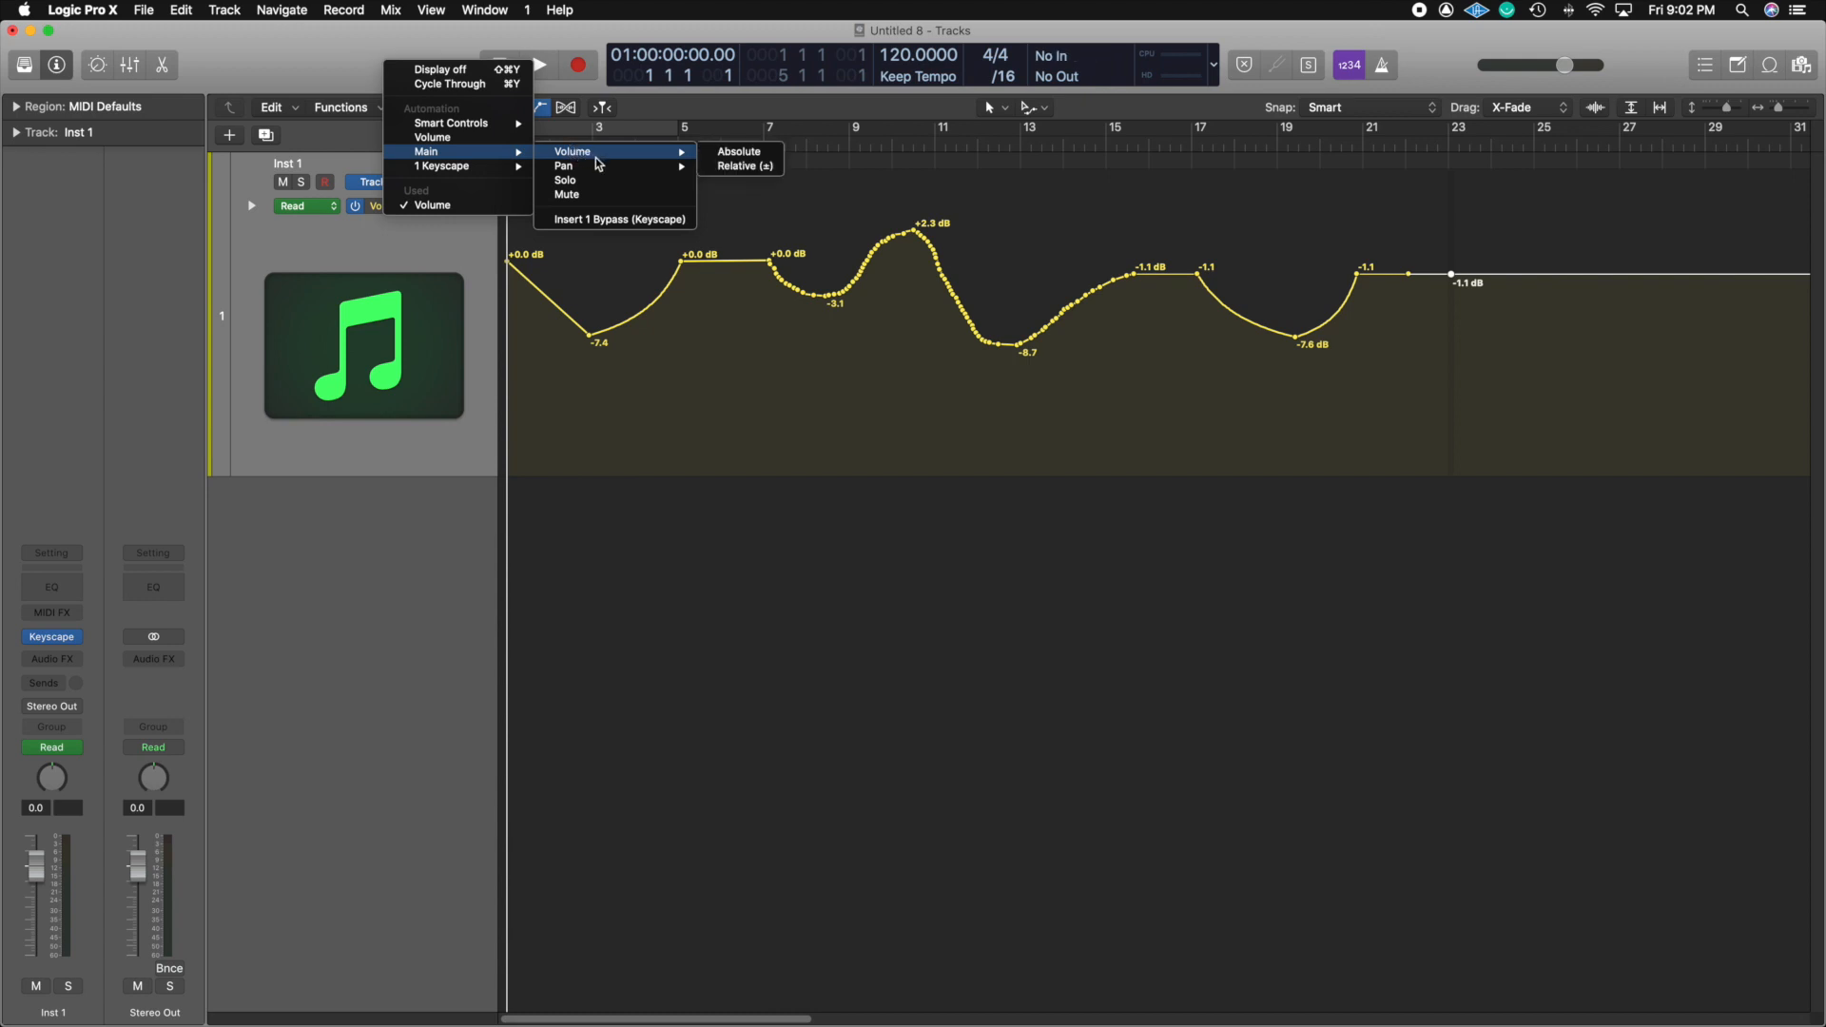
mouse_move(584, 168)
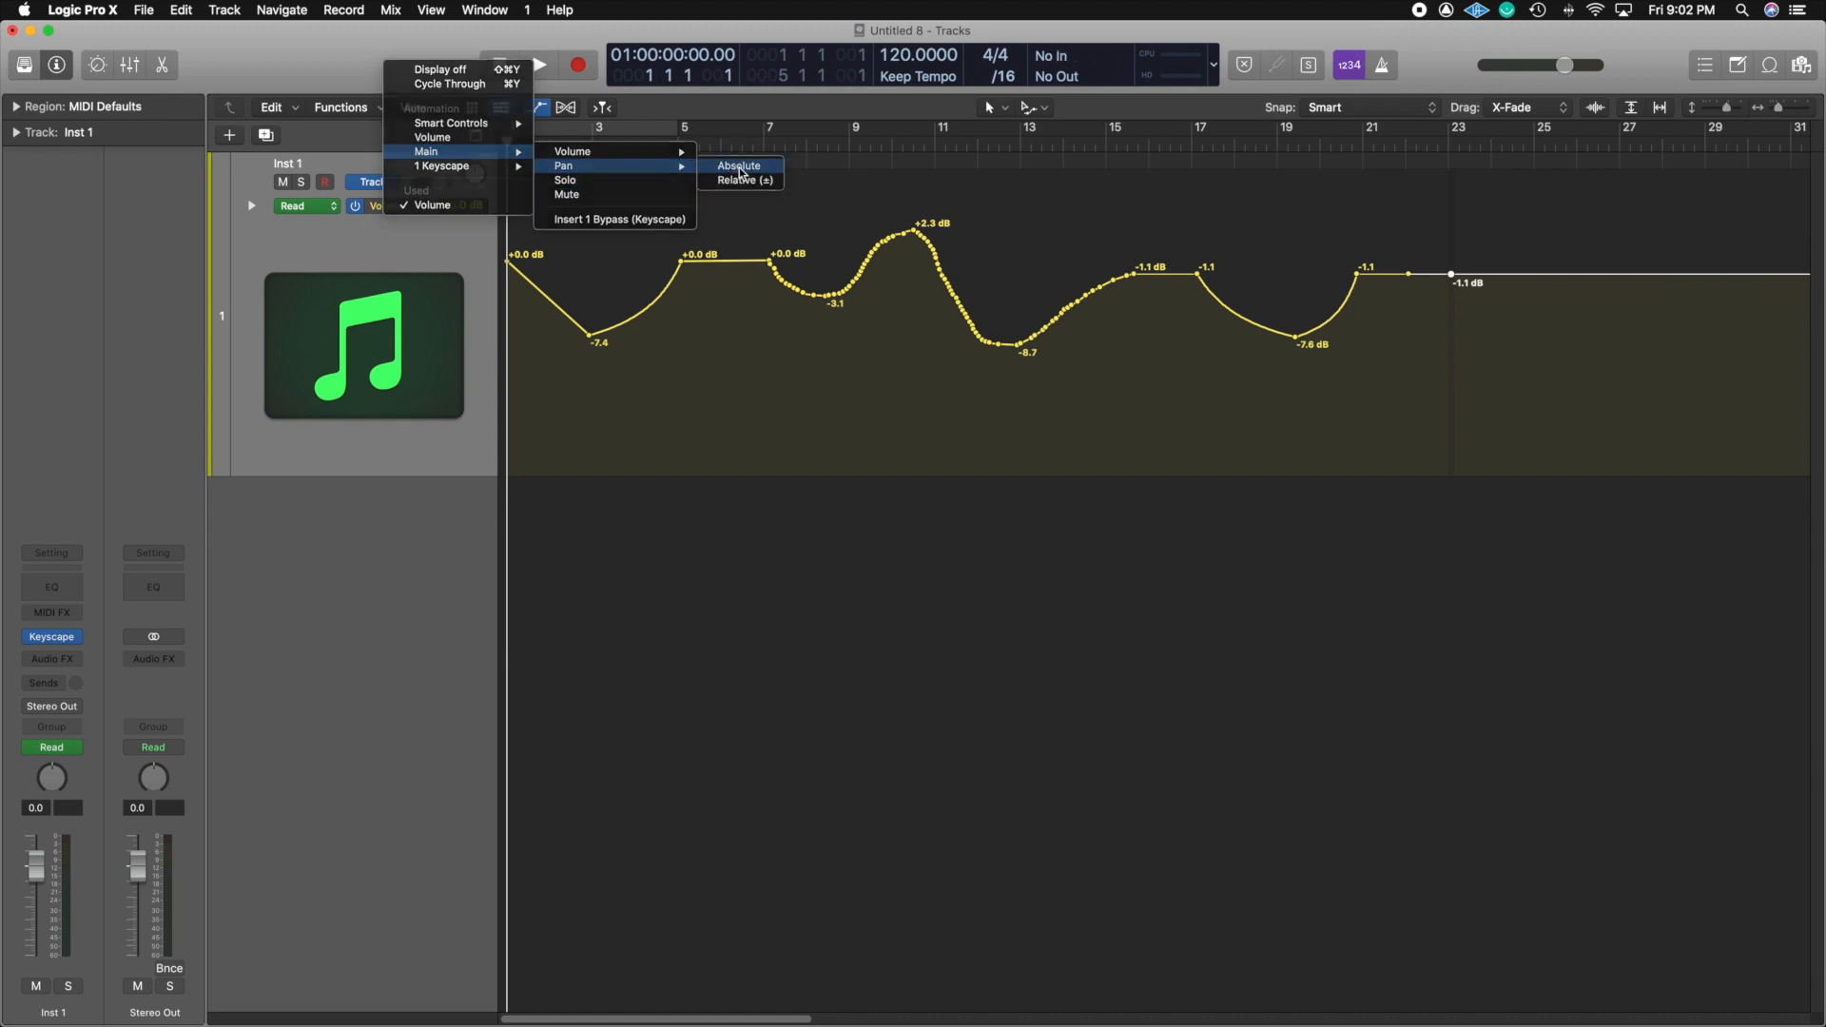
click(740, 167)
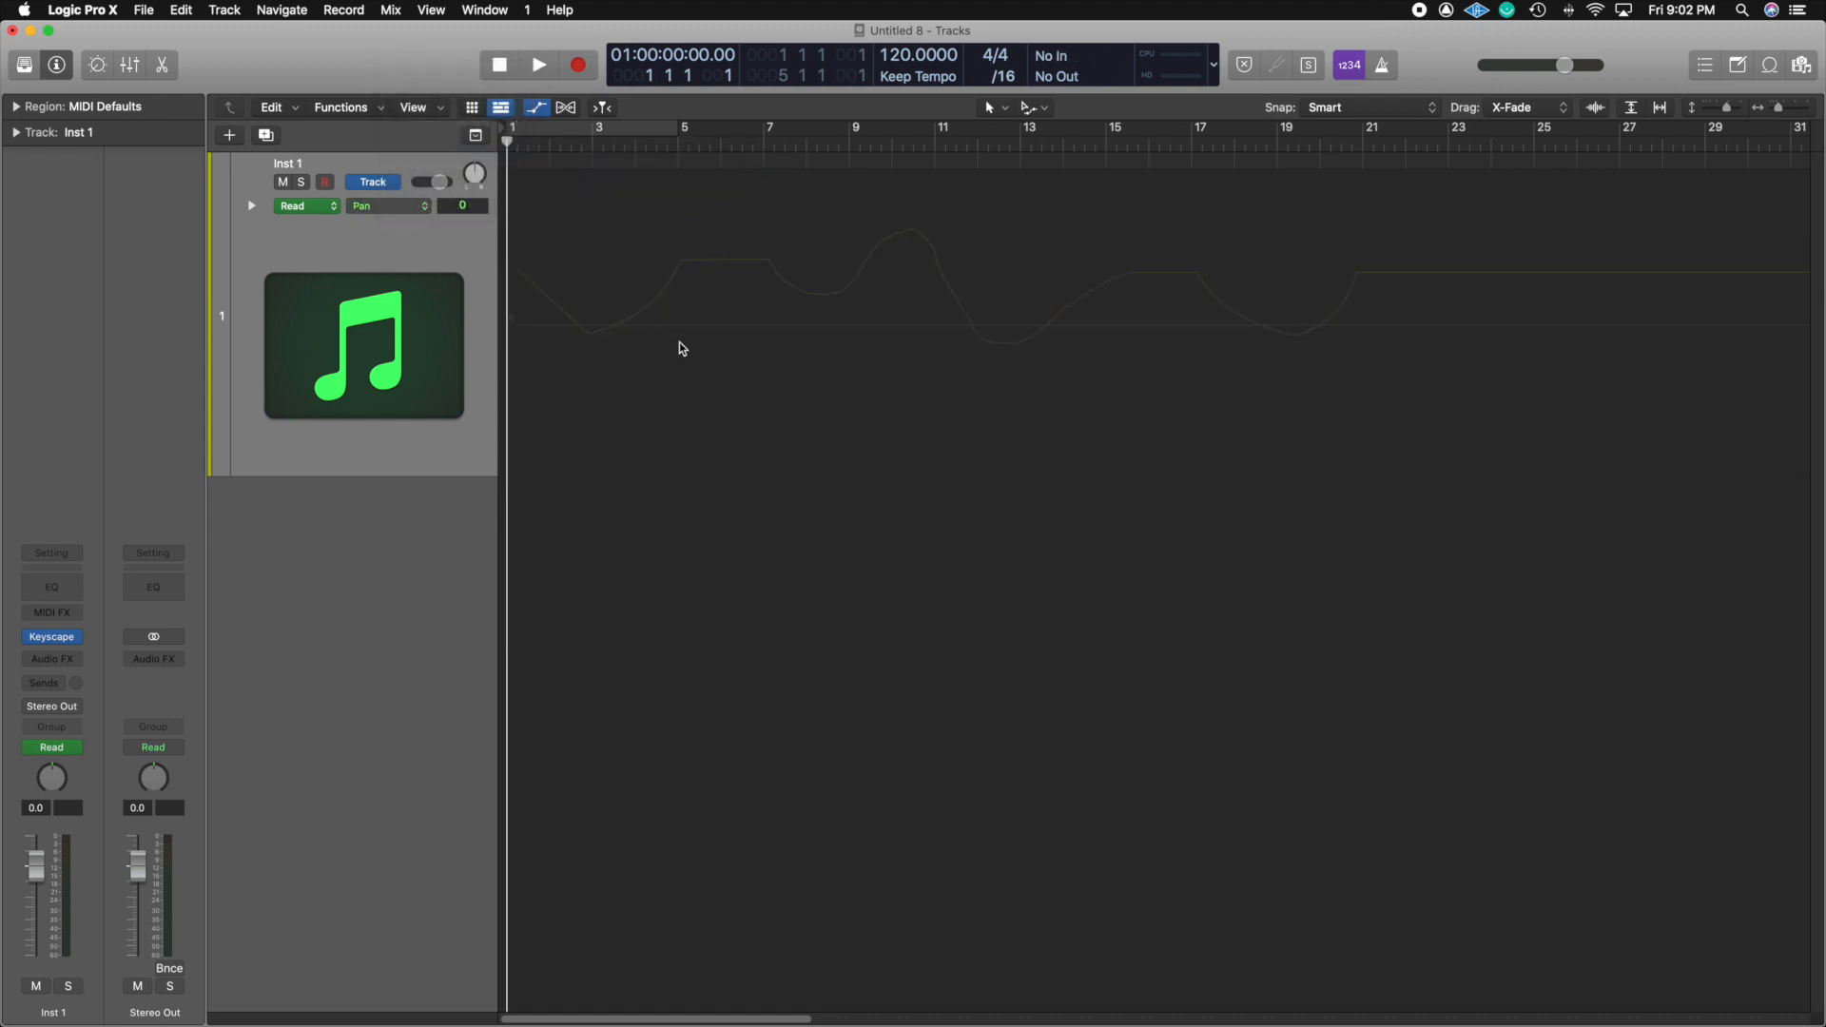
Create a straight pan automation ramp from +63 at bar 1 to -64 at about bar 13
click(510, 324)
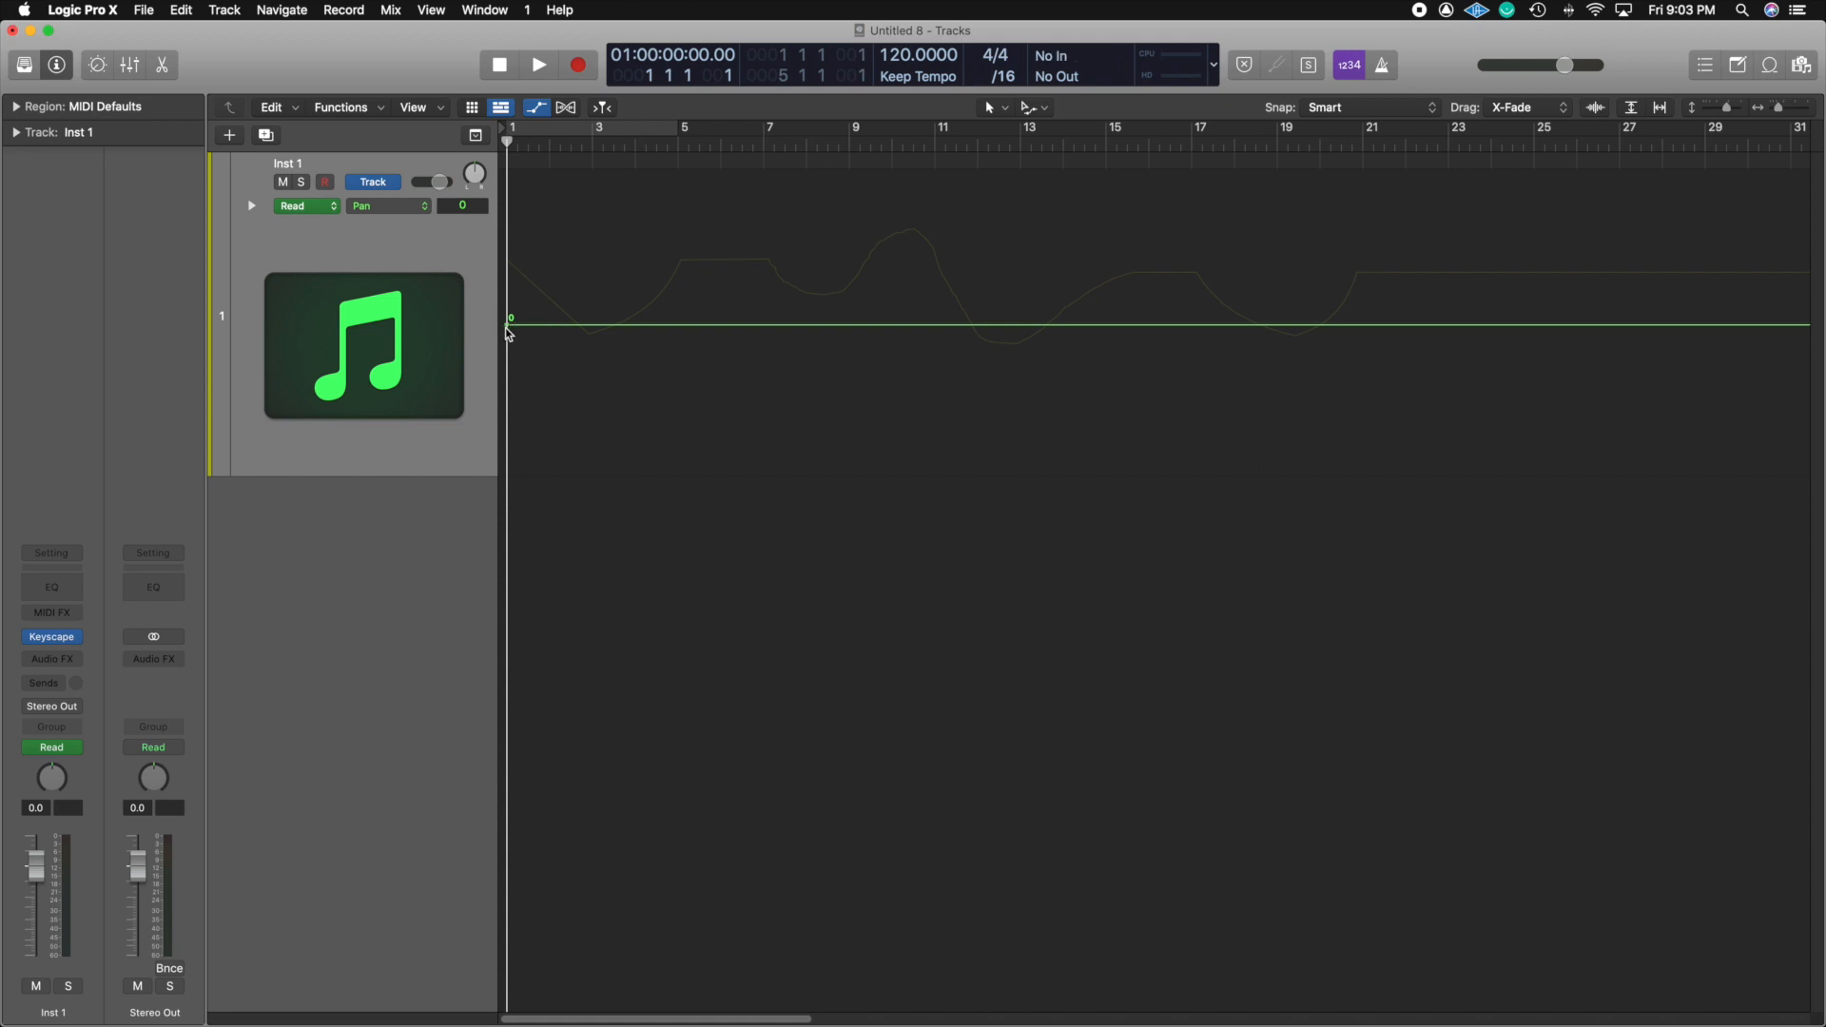
drag(510, 331, 487, 167)
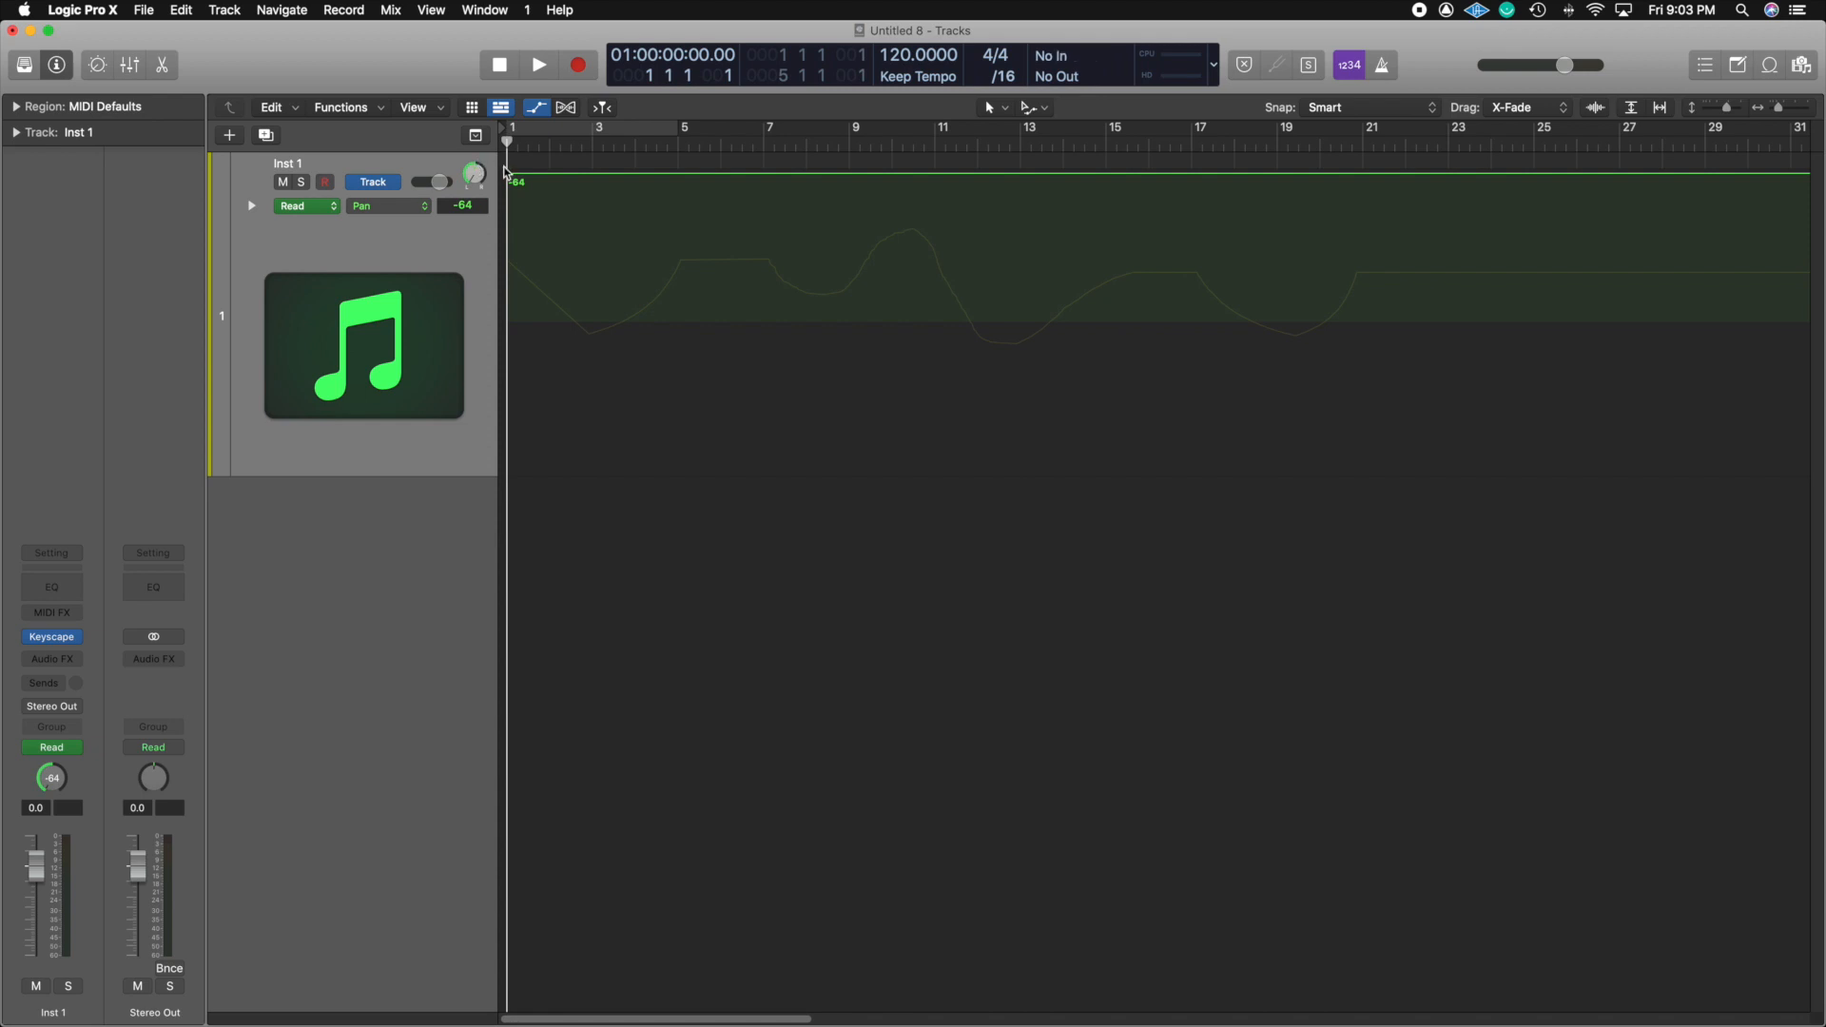
drag(505, 179, 515, 472)
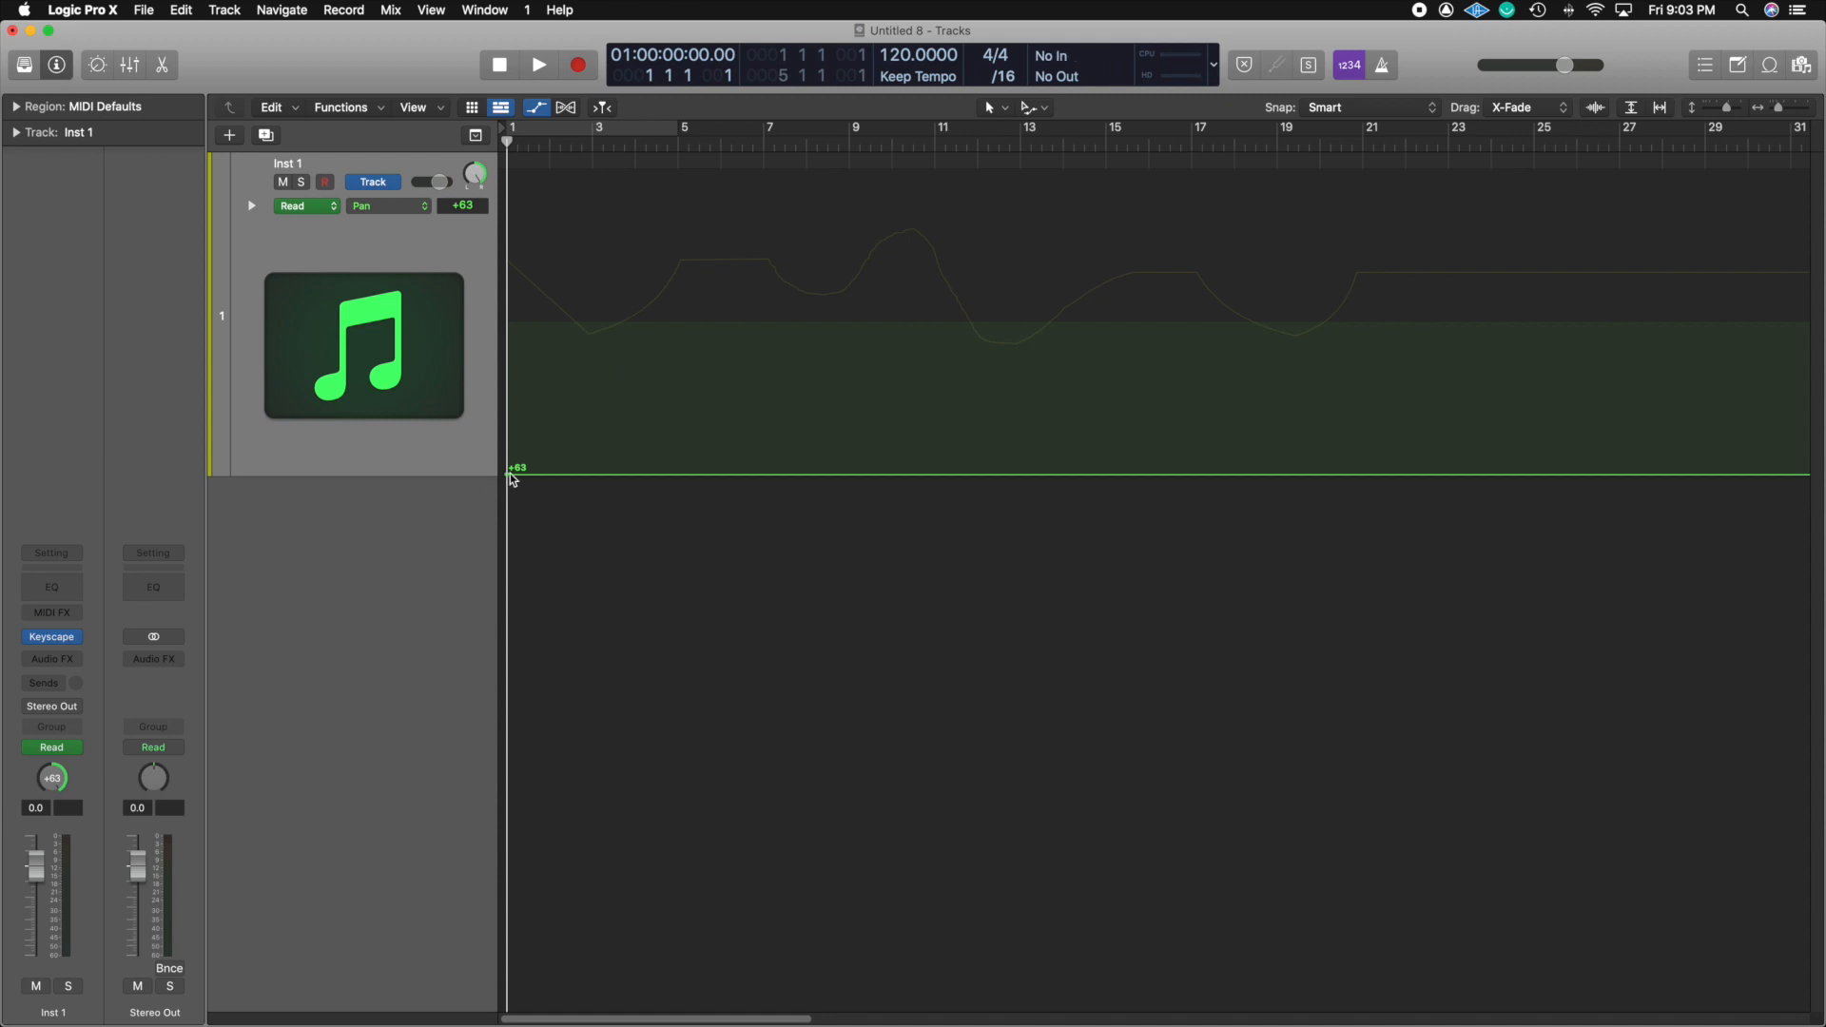
drag(510, 474, 518, 523)
click(1033, 473)
drag(1033, 474, 1035, 174)
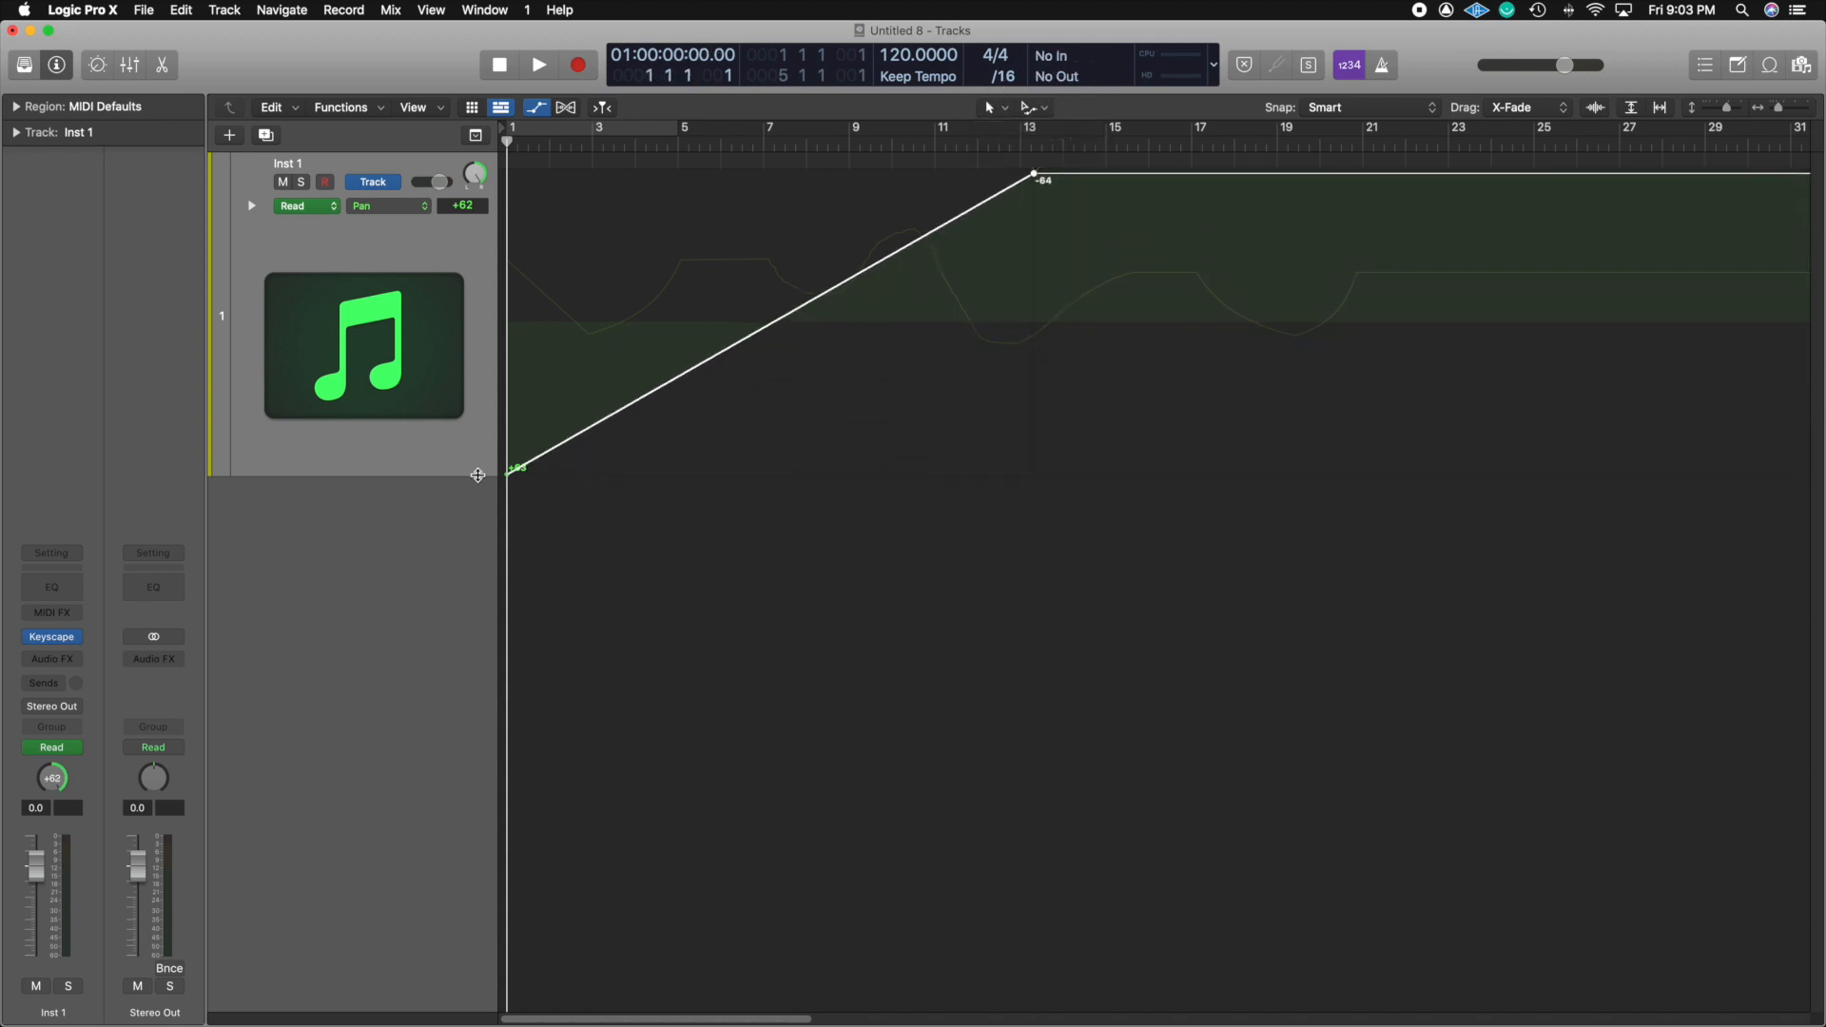
Play the project from bar 1 to about bar 14 to check the pan movement, and stop playback
click(508, 144)
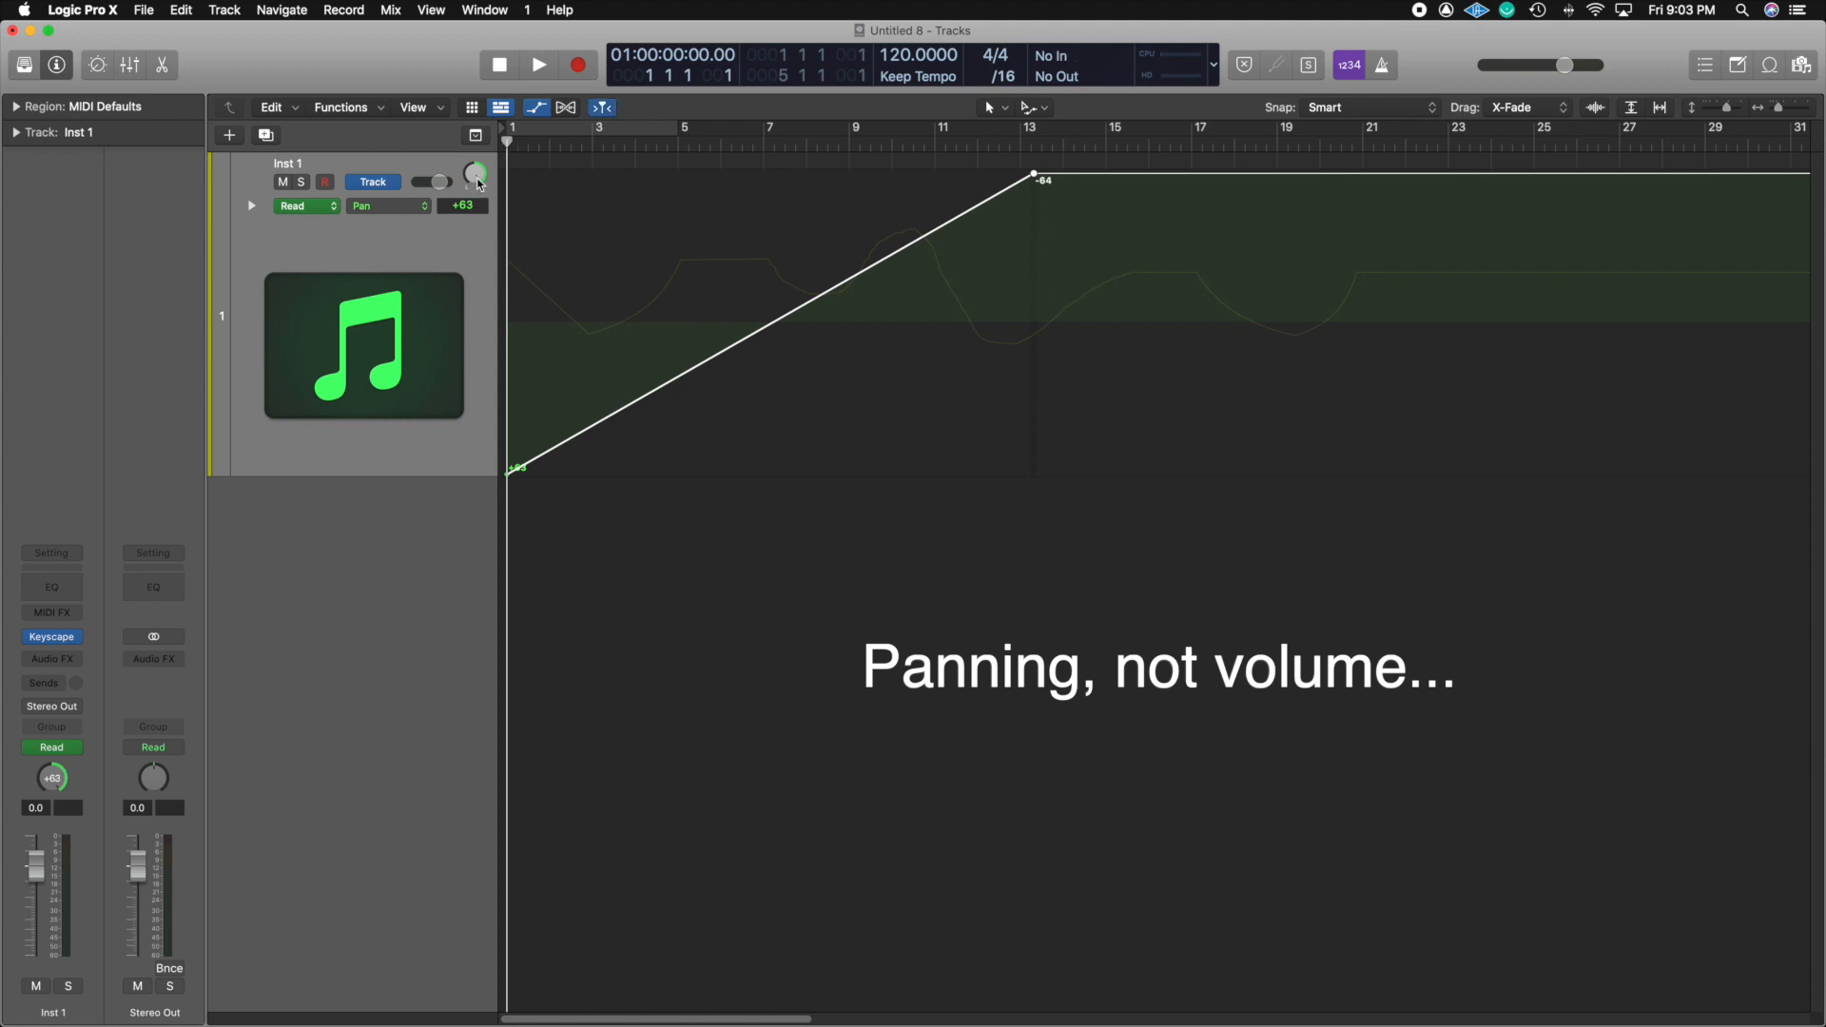
key(space)
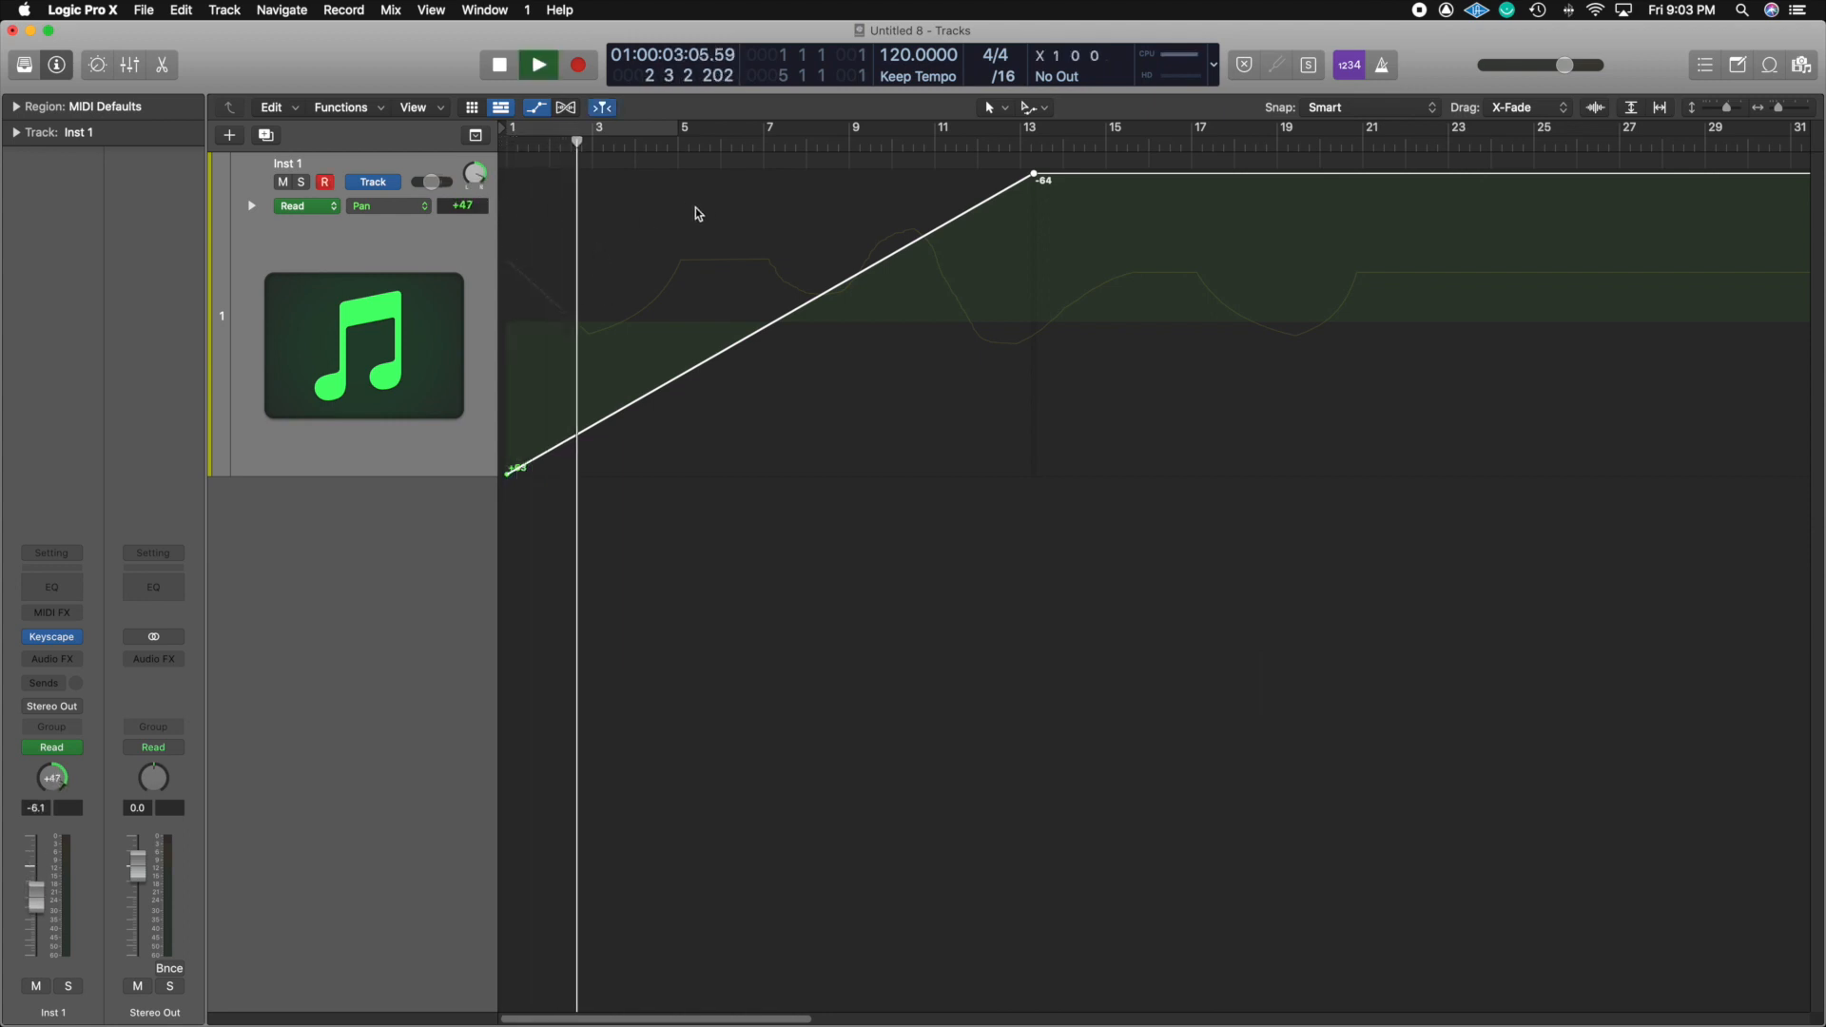
click(856, 144)
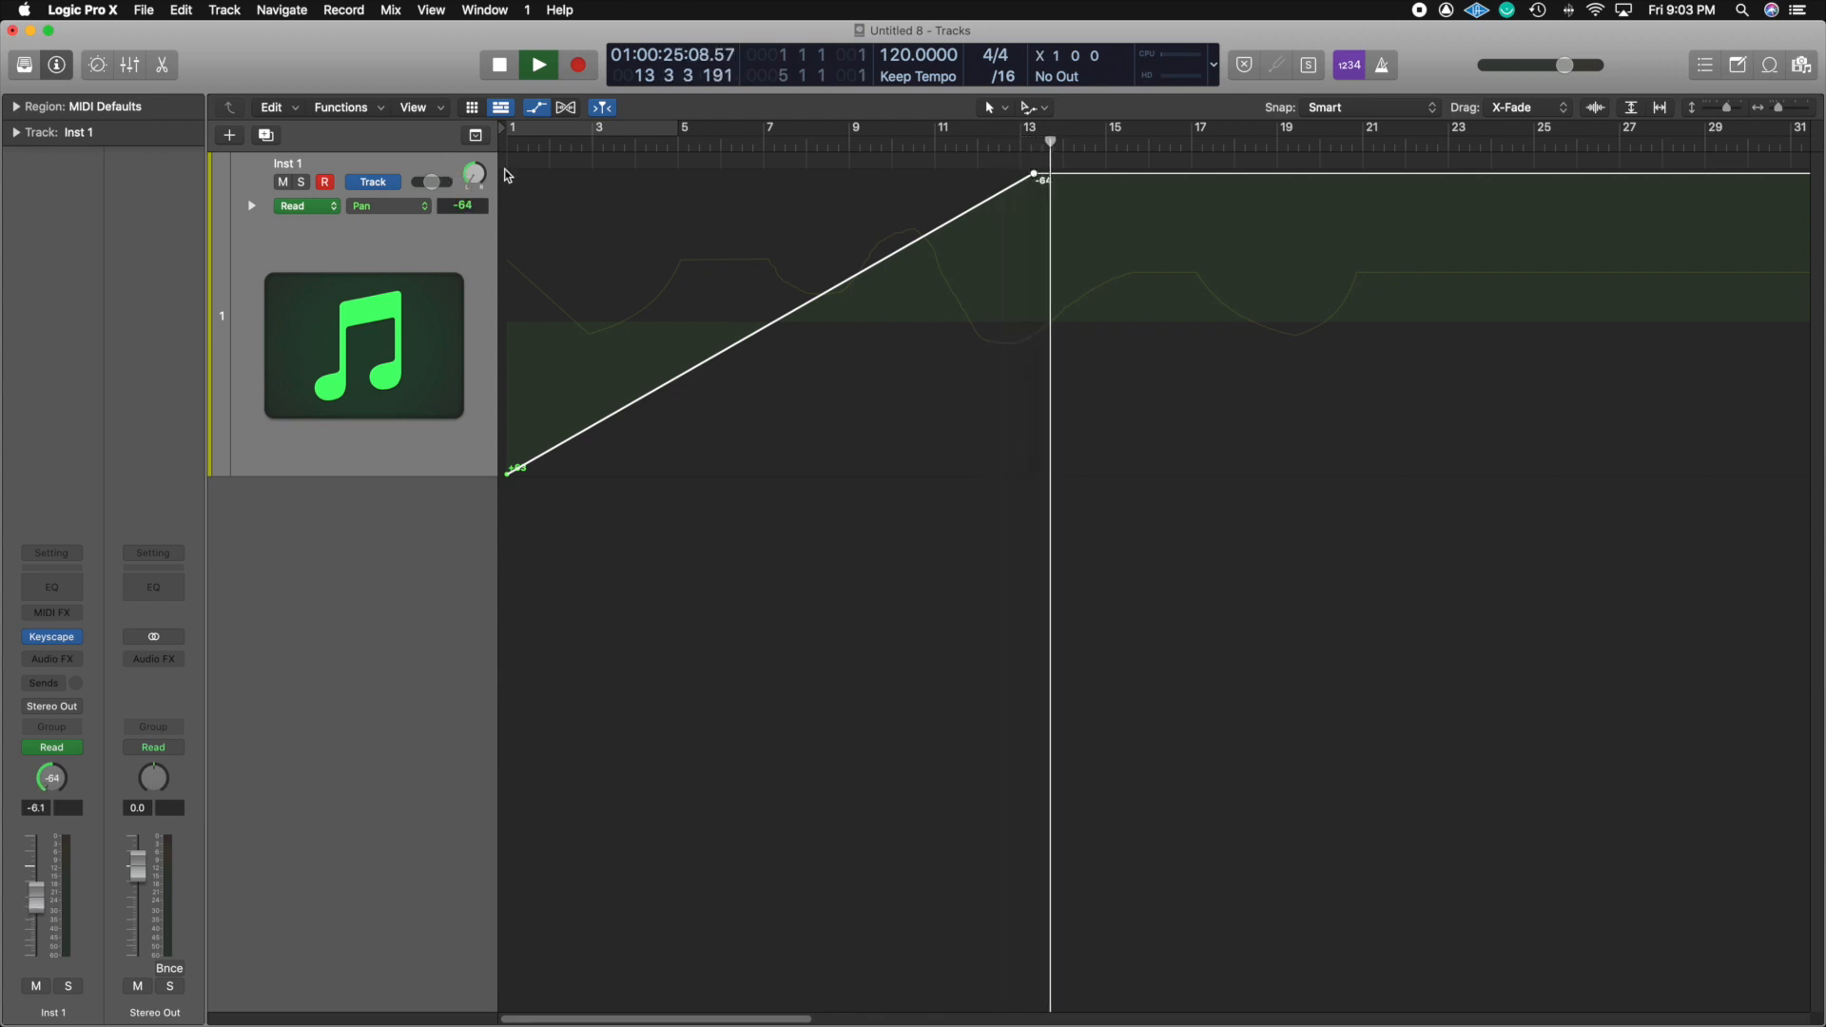
key(space)
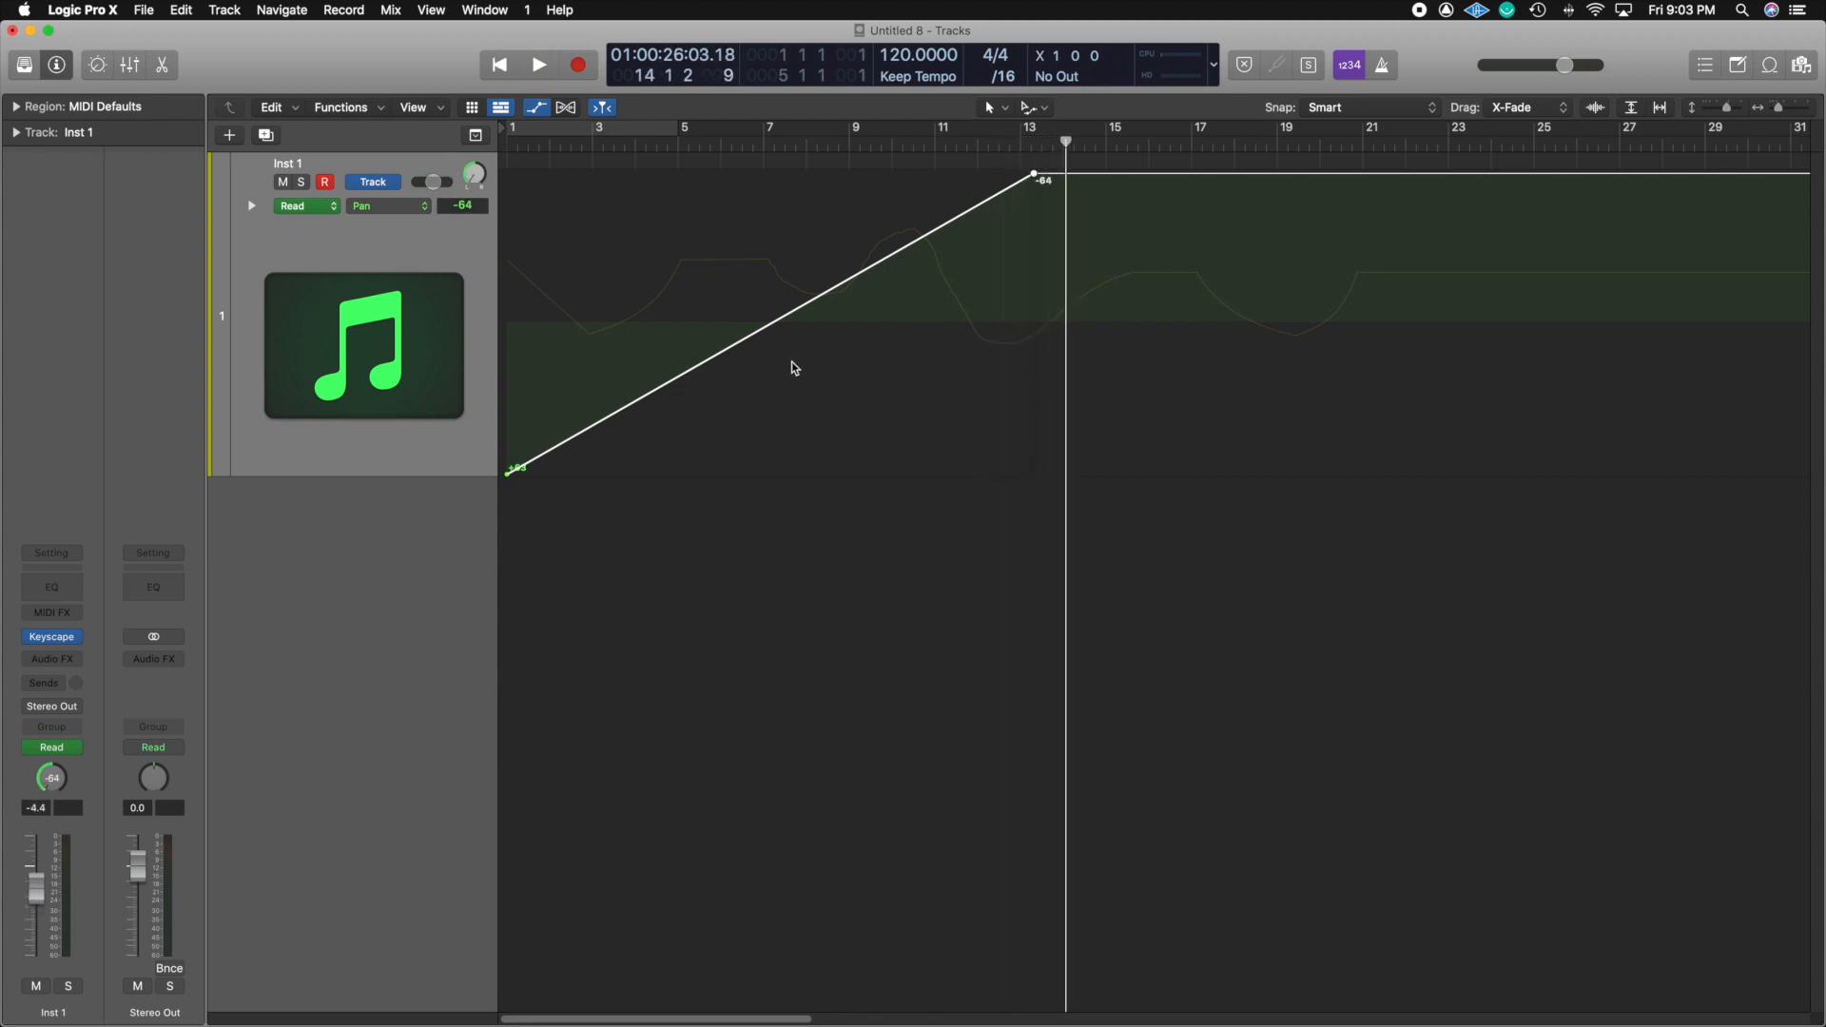
Bend the pan ramp between bars 1 and 13 into an S-shaped curve with the Automation Curve Tool
click(1039, 106)
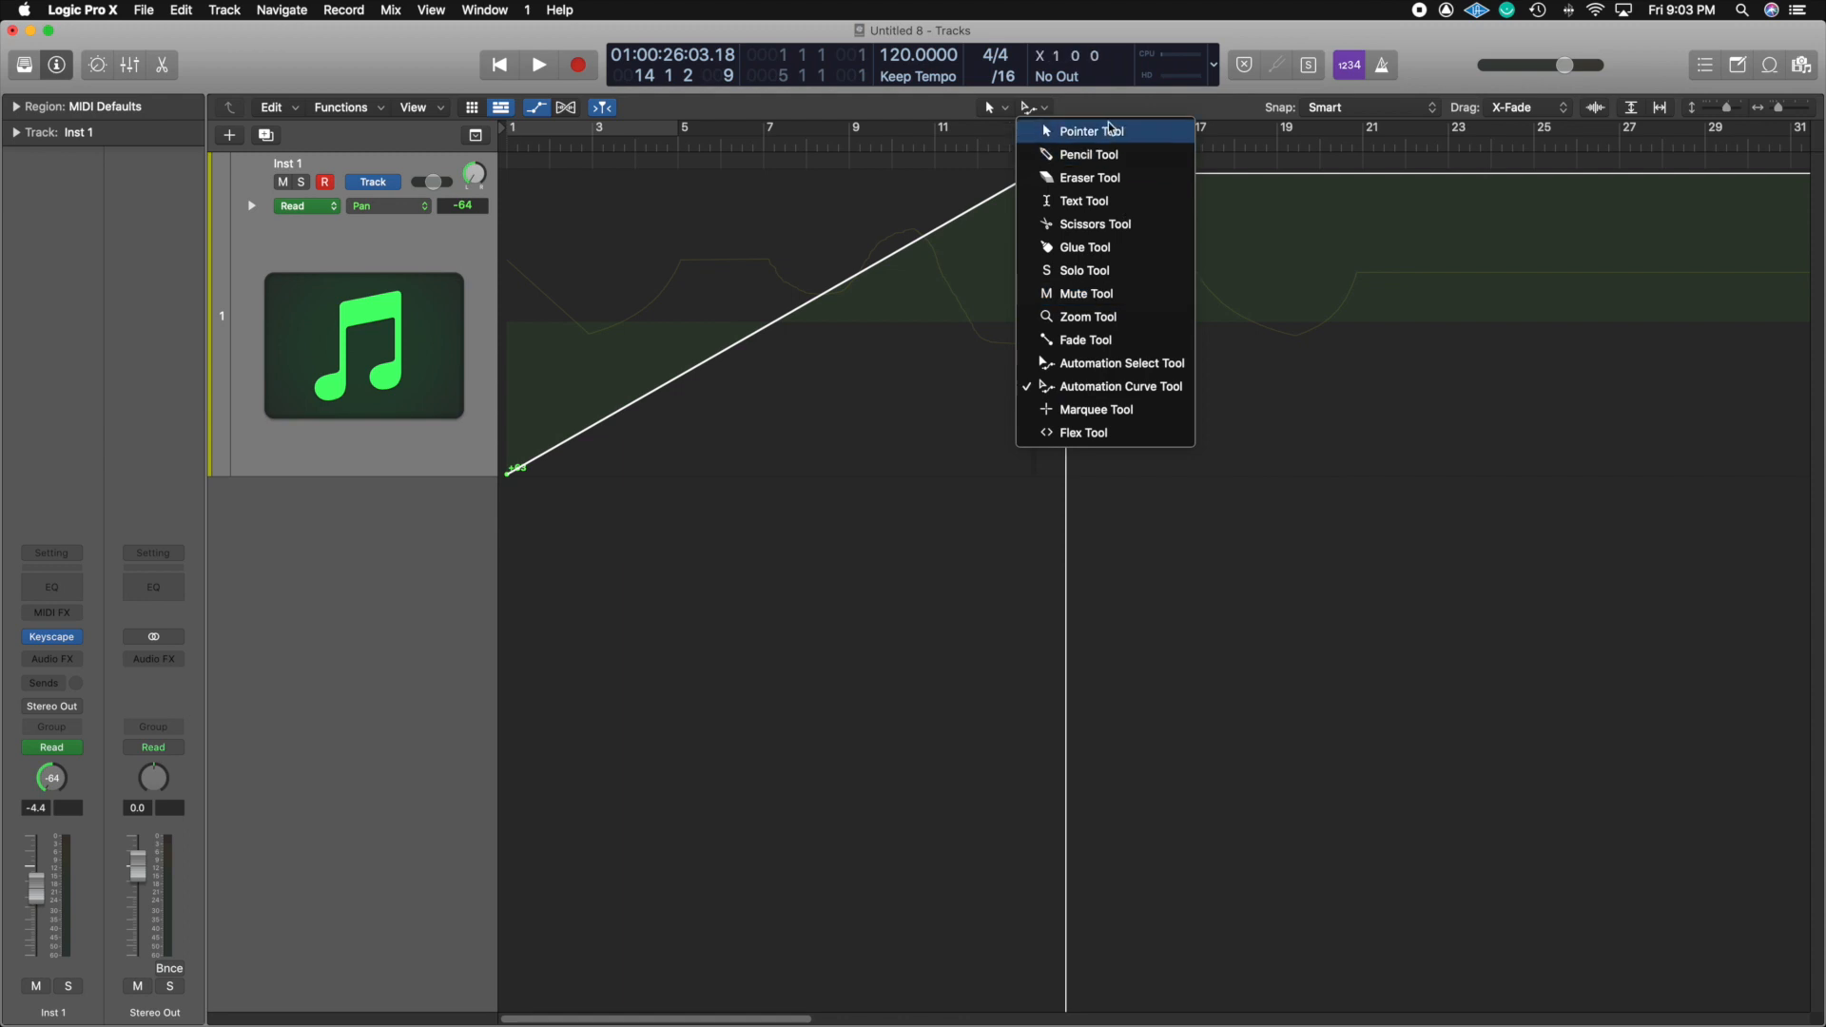
click(1054, 106)
mouse_move(774, 321)
mouse_down()
mouse_move(830, 398)
mouse_move(834, 382)
mouse_move(776, 299)
mouse_move(786, 460)
mouse_move(746, 191)
mouse_move(782, 344)
mouse_move(775, 331)
mouse_up()
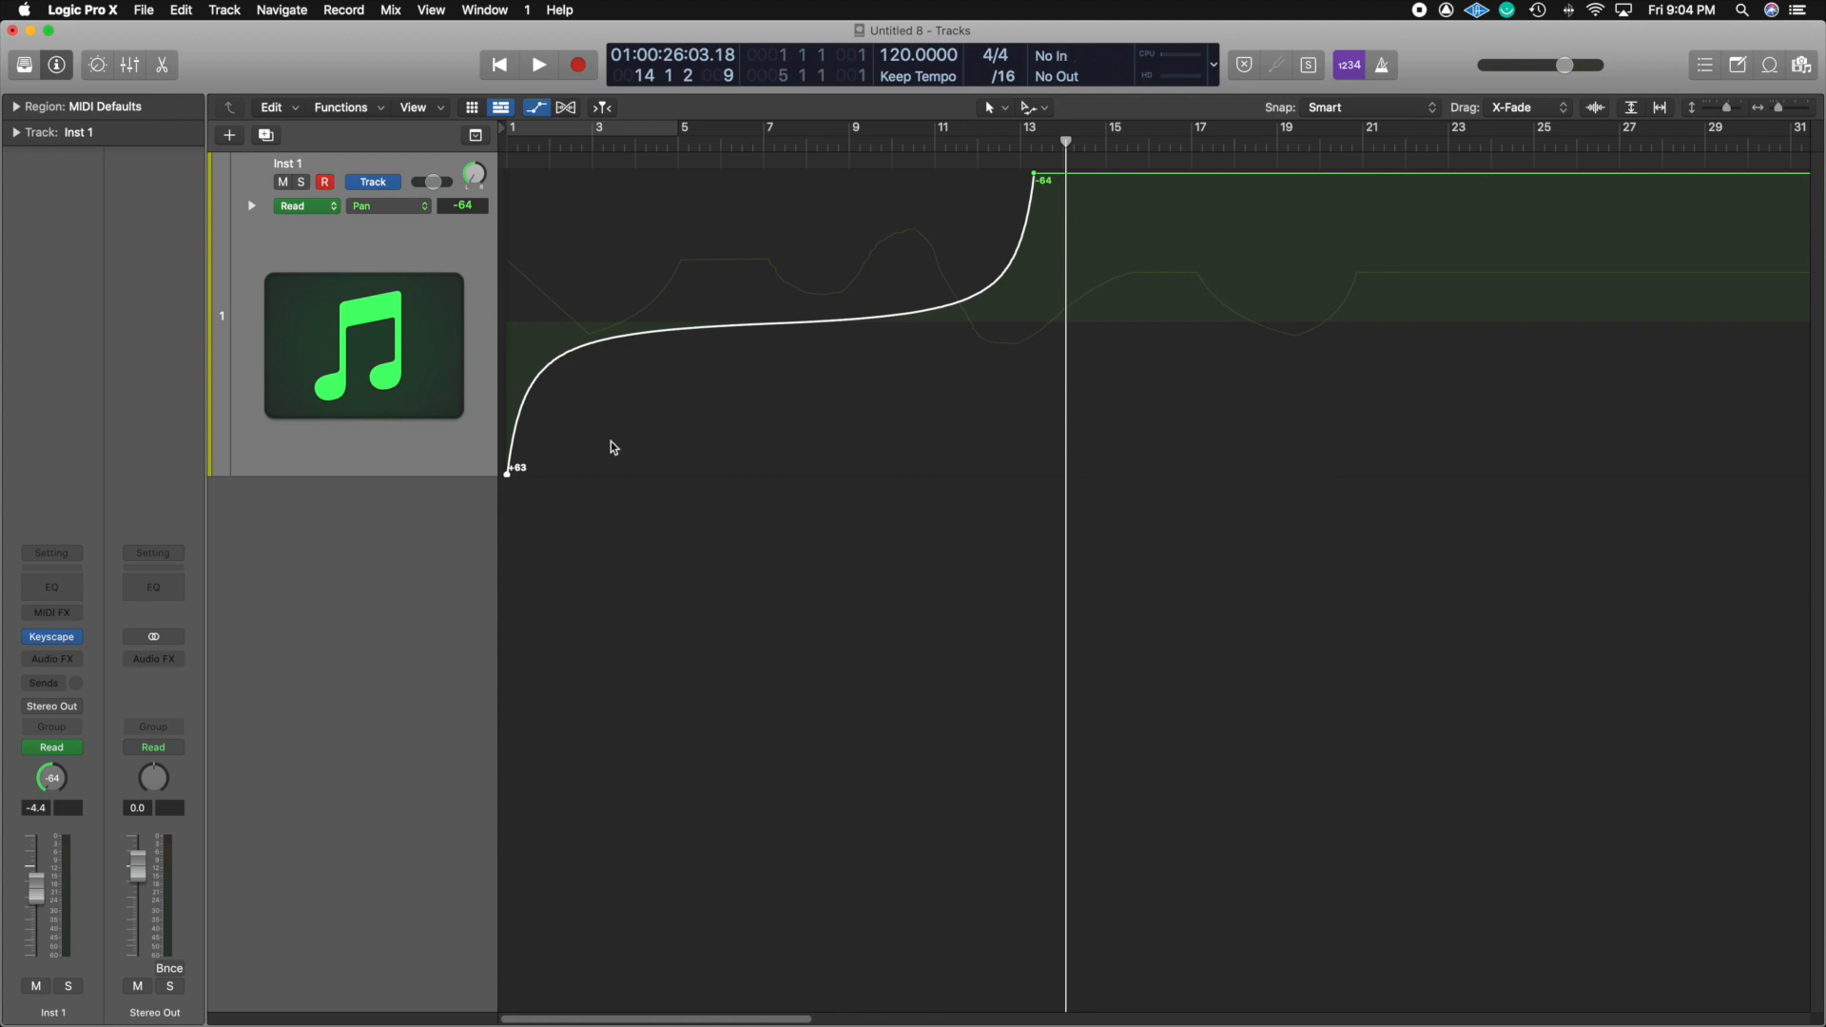
Reverse the pan sweep to run from -64 at bar 1 to +63 at bar 13, and reshape it into a single bowed curve
drag(508, 476, 507, 171)
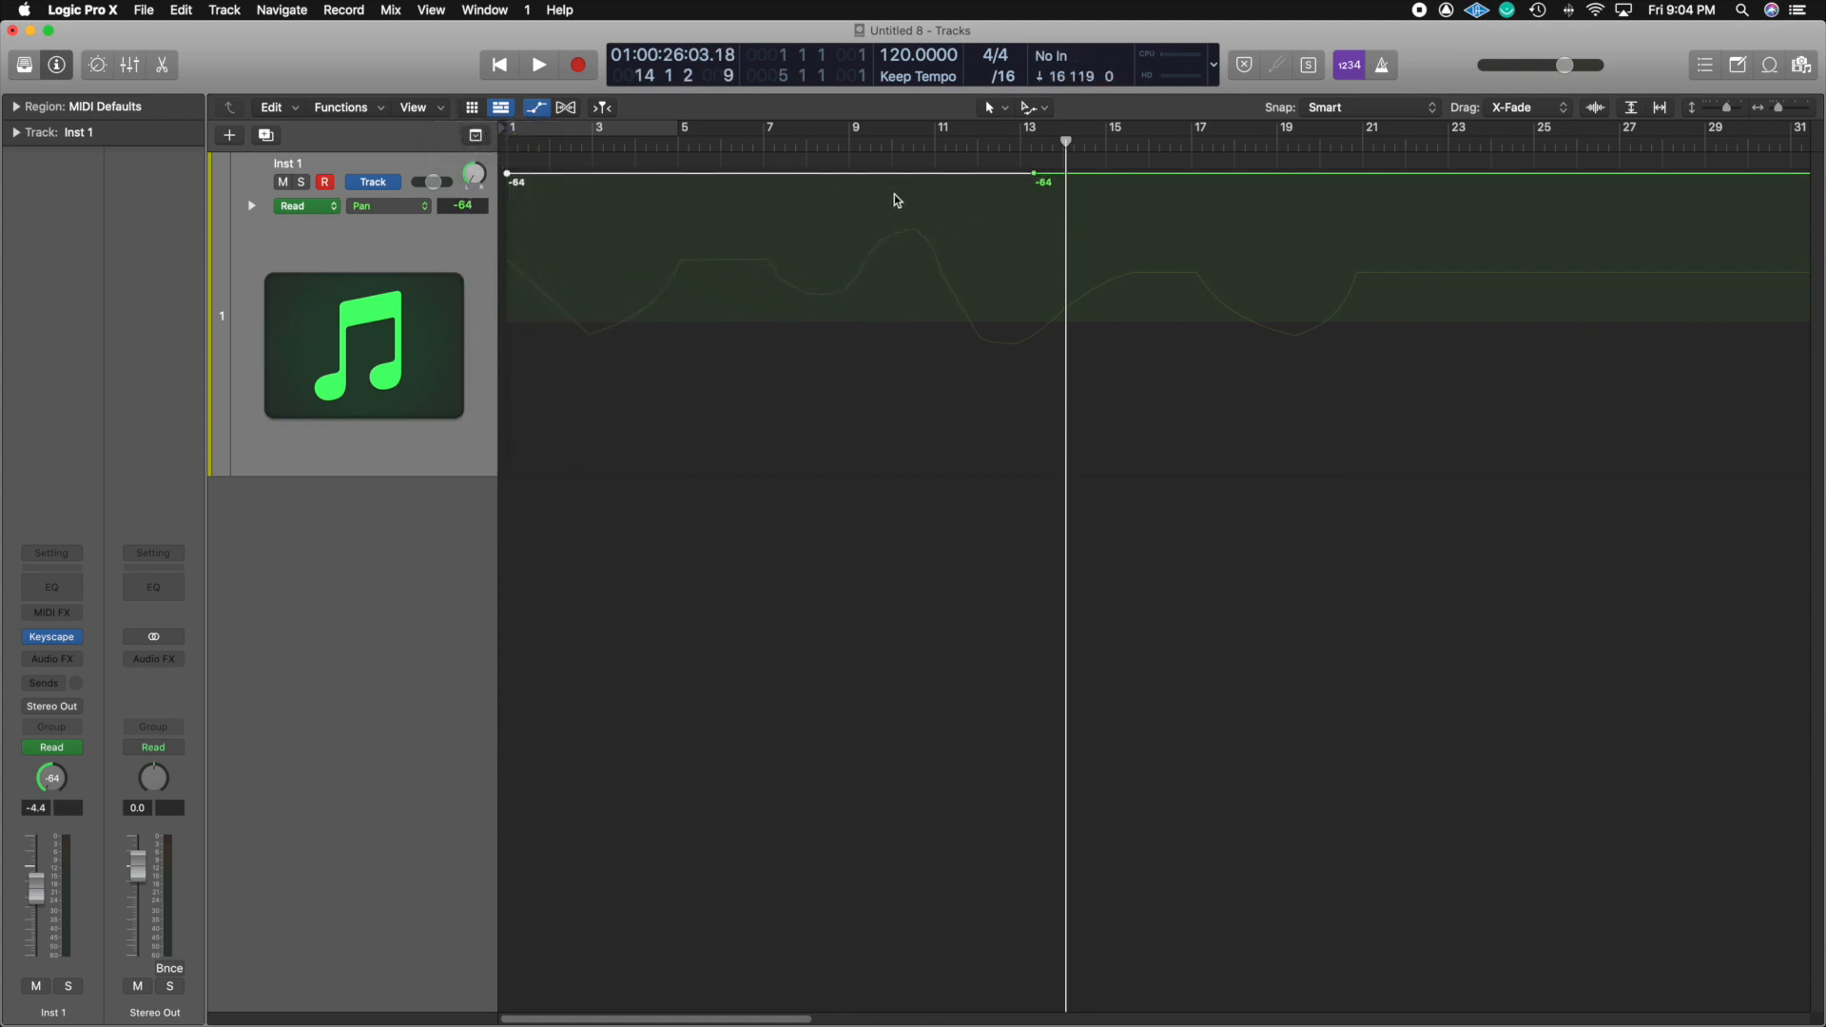
drag(1035, 173, 974, 523)
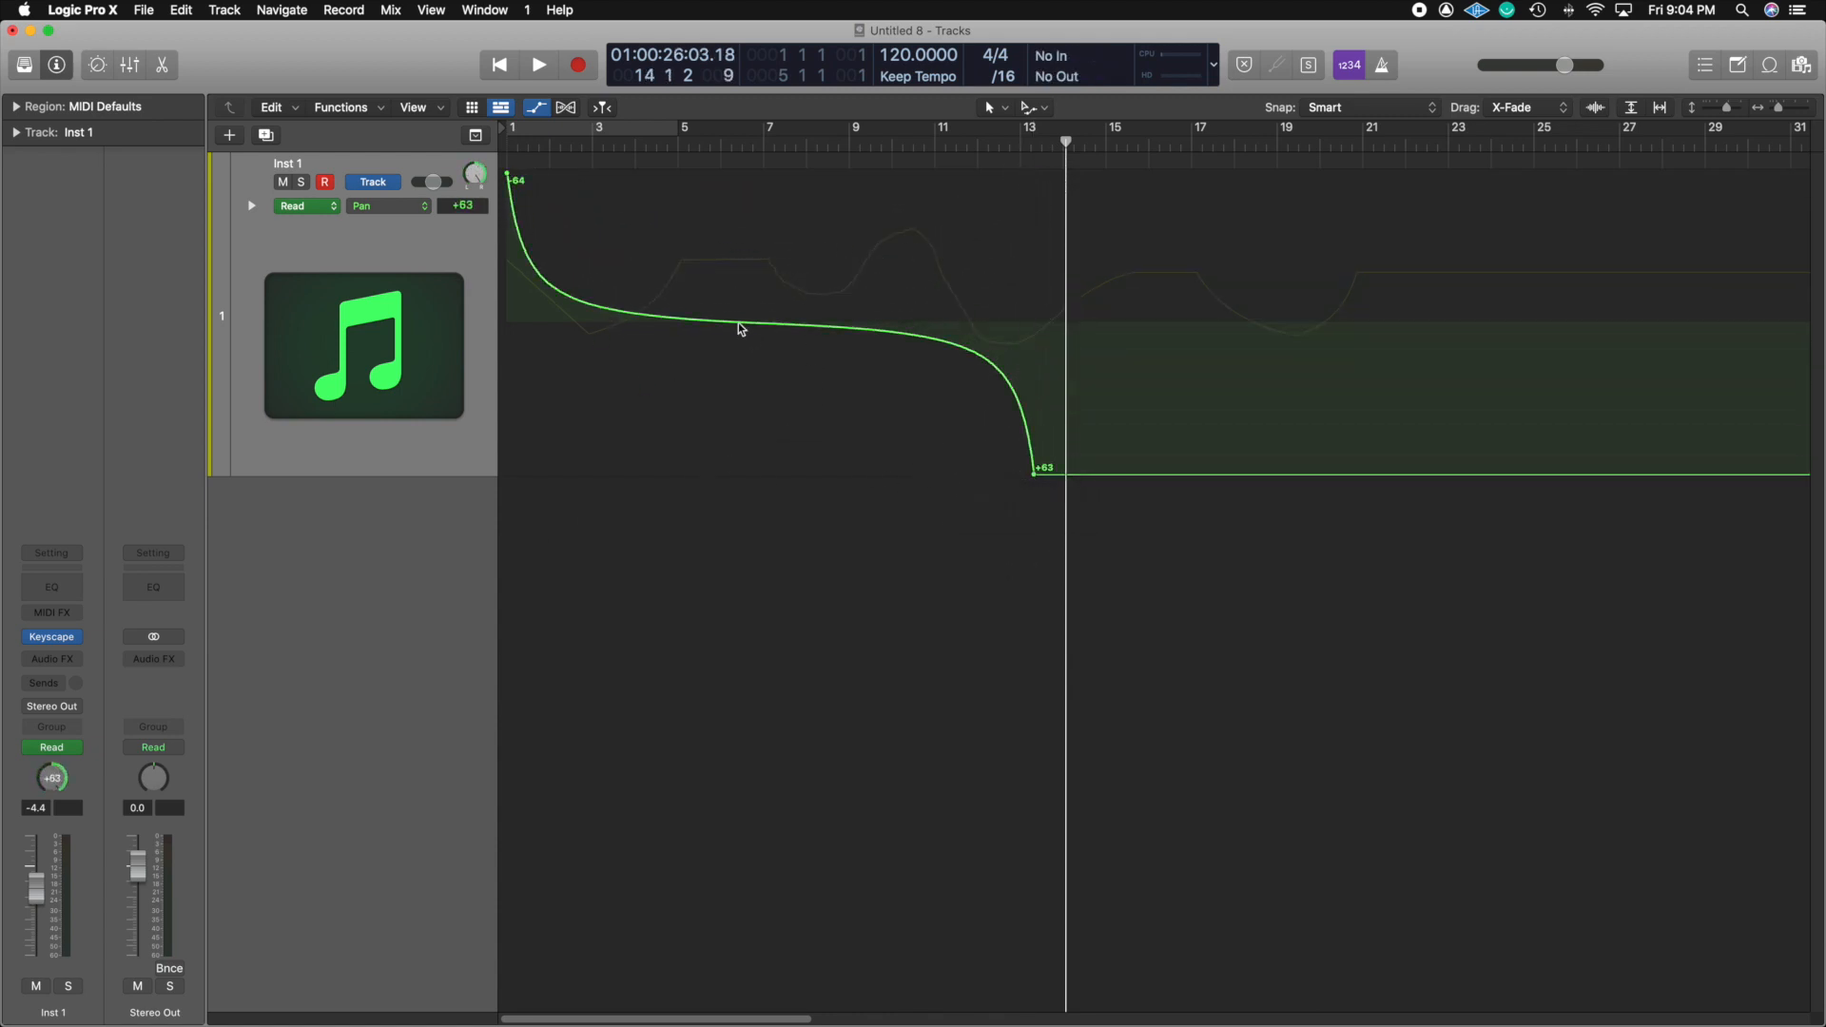
mouse_move(739, 328)
mouse_down()
mouse_move(795, 187)
mouse_move(694, 437)
mouse_move(774, 160)
mouse_move(726, 346)
mouse_up()
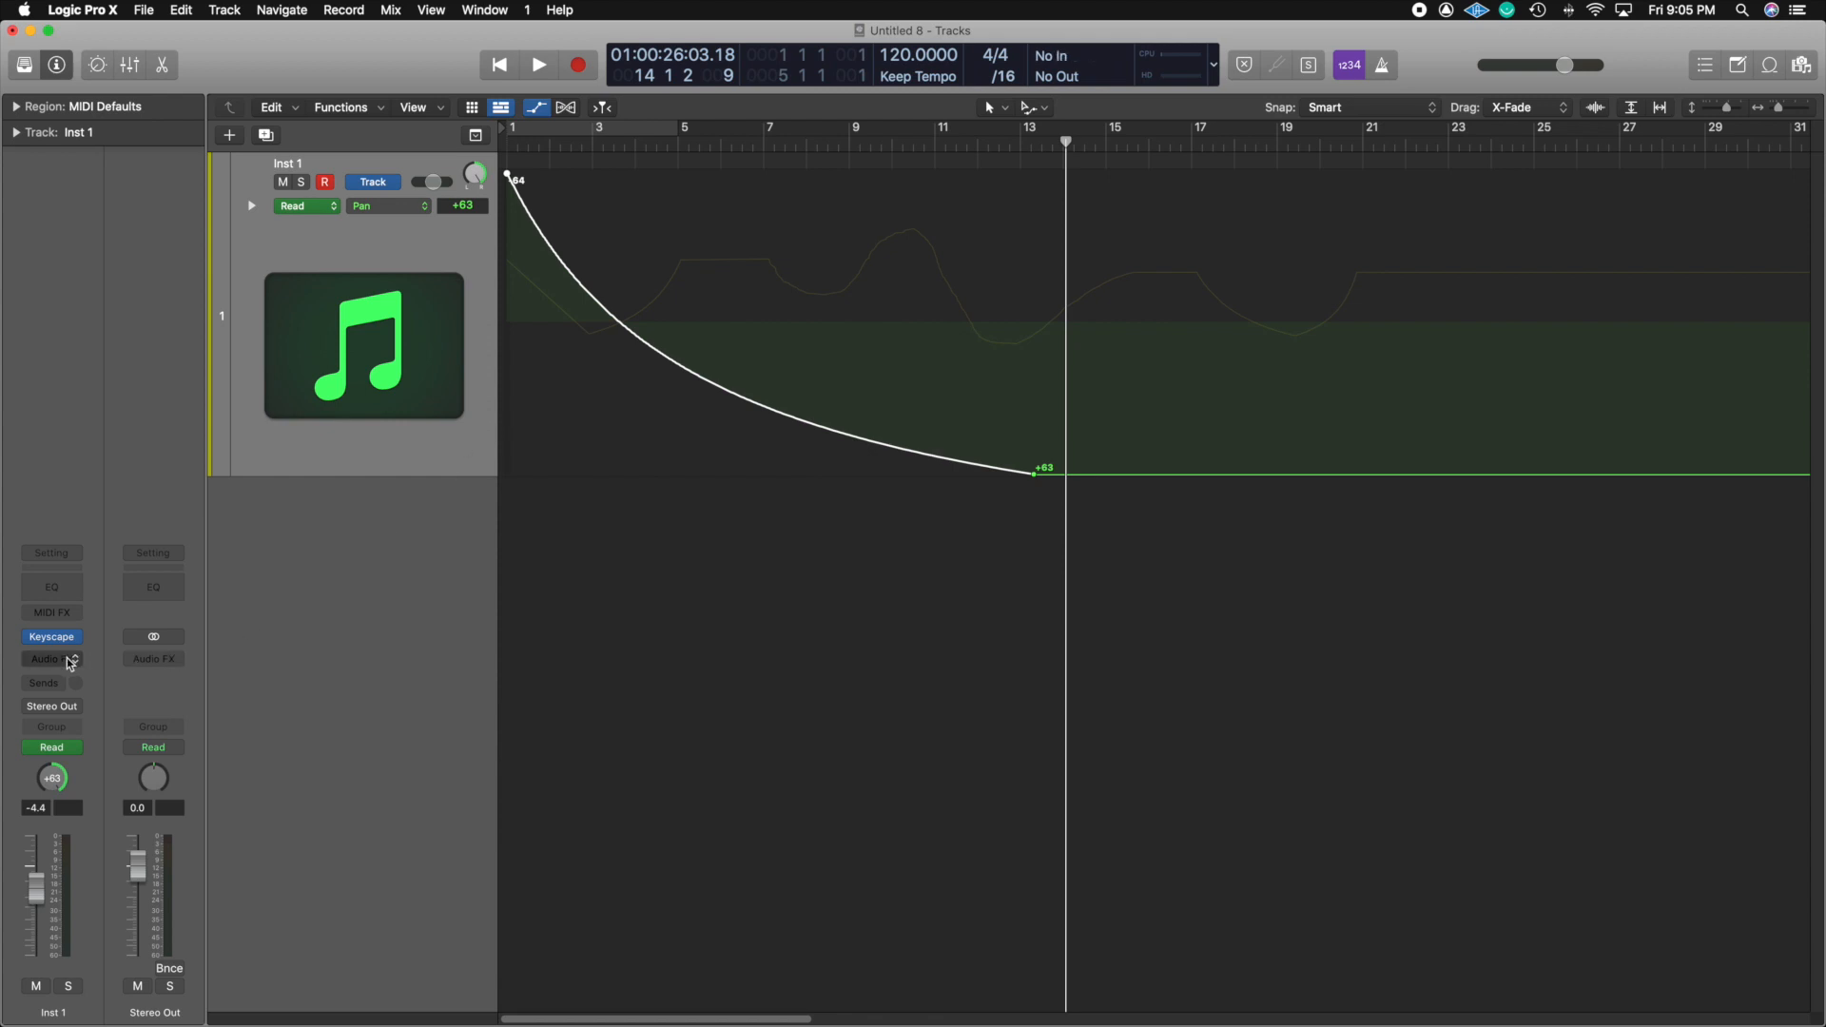
Open the track's automation parameter choices and examine the Main options
click(409, 206)
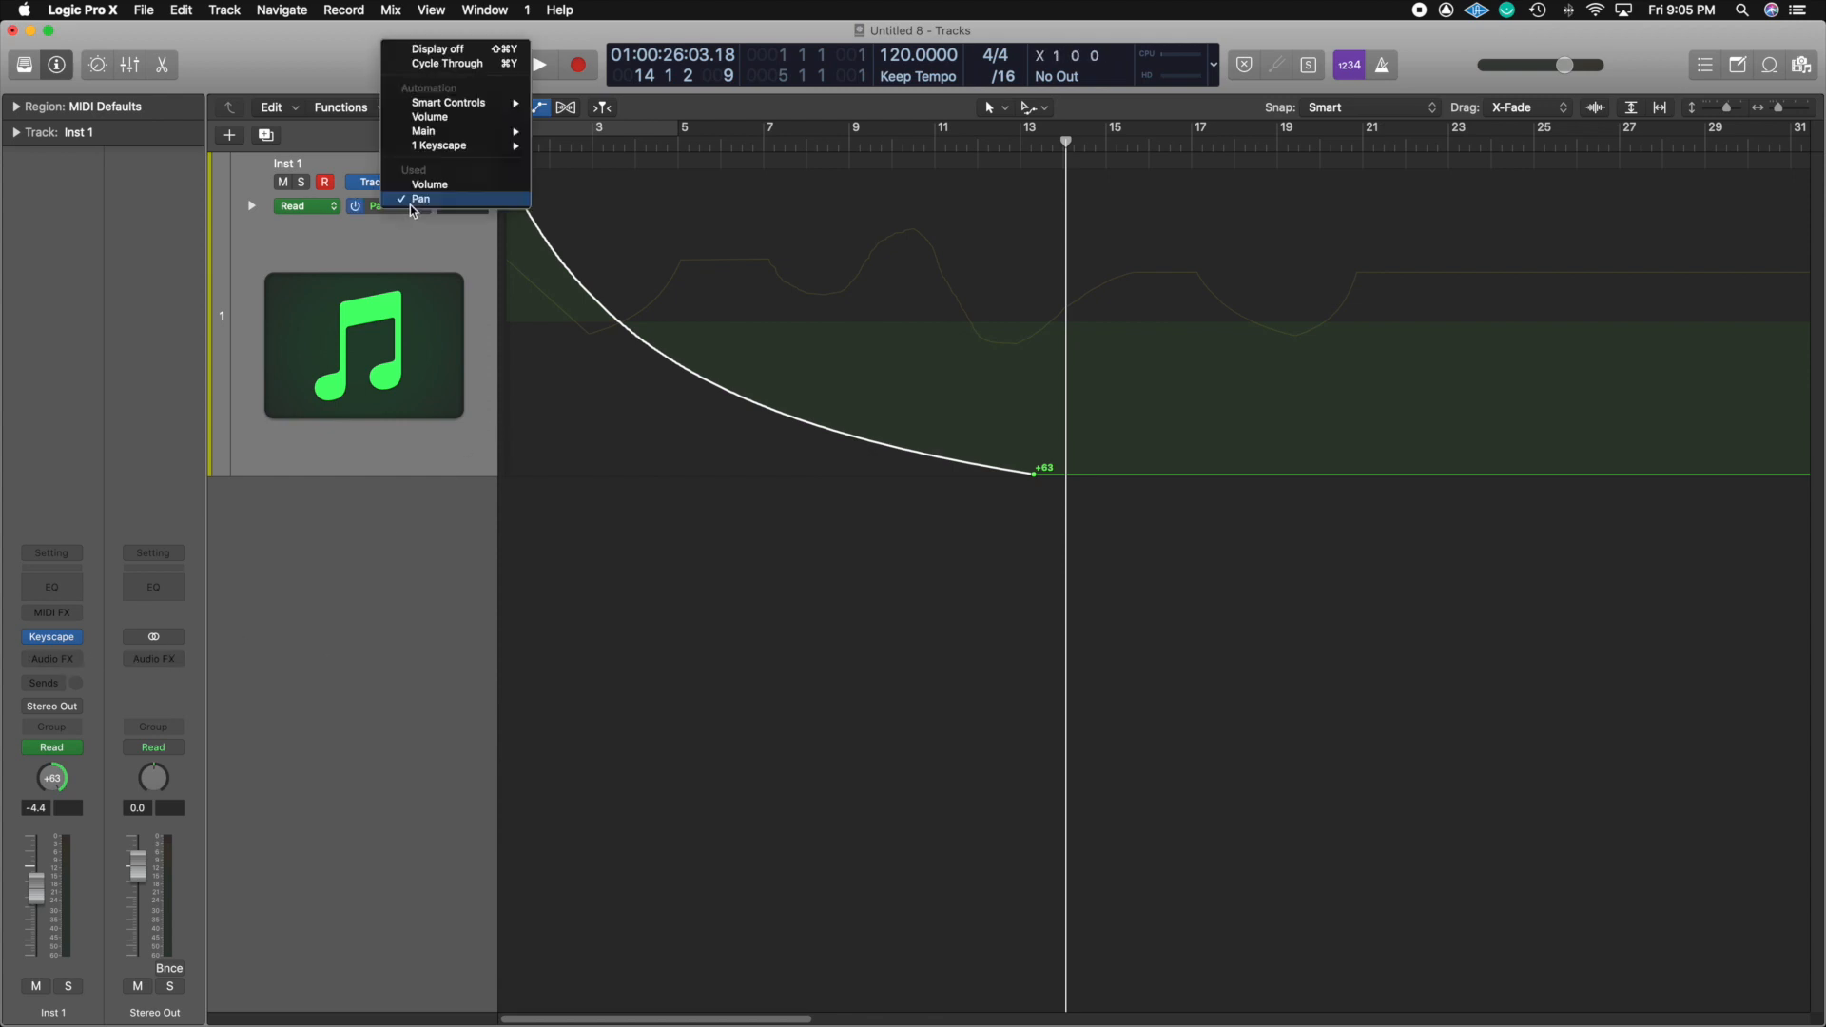
mouse_move(485, 143)
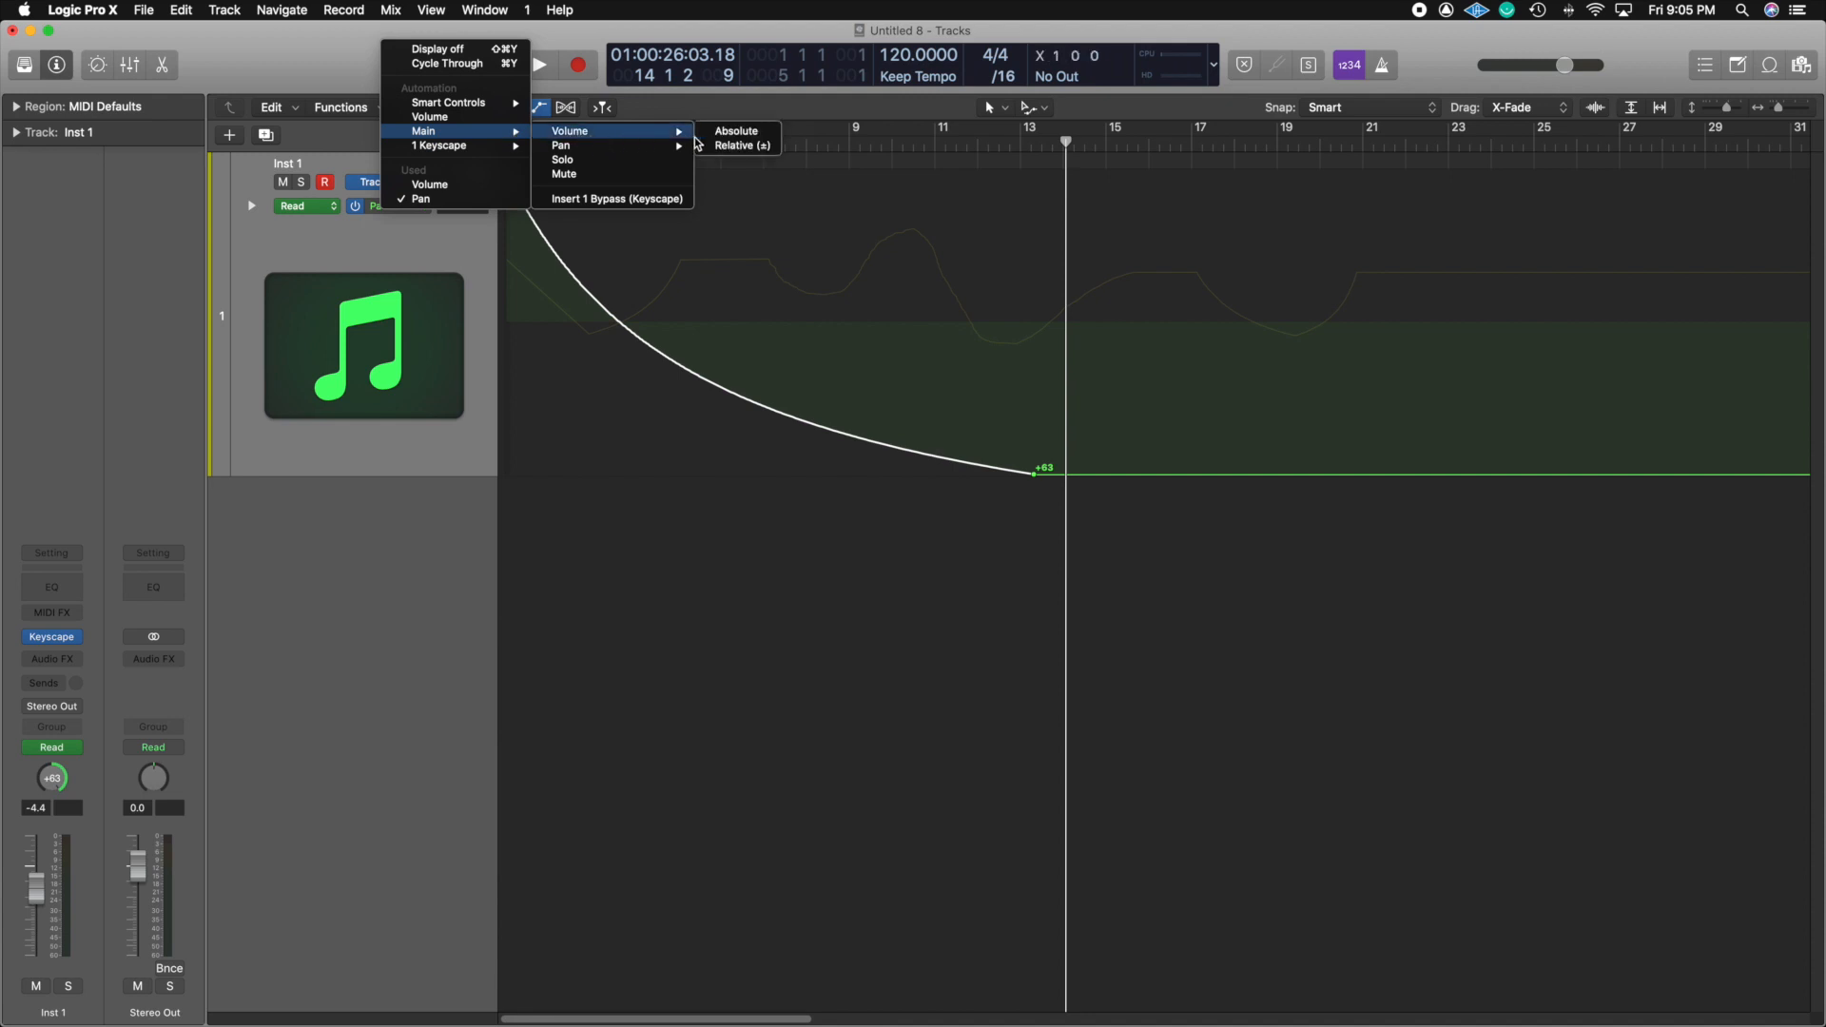